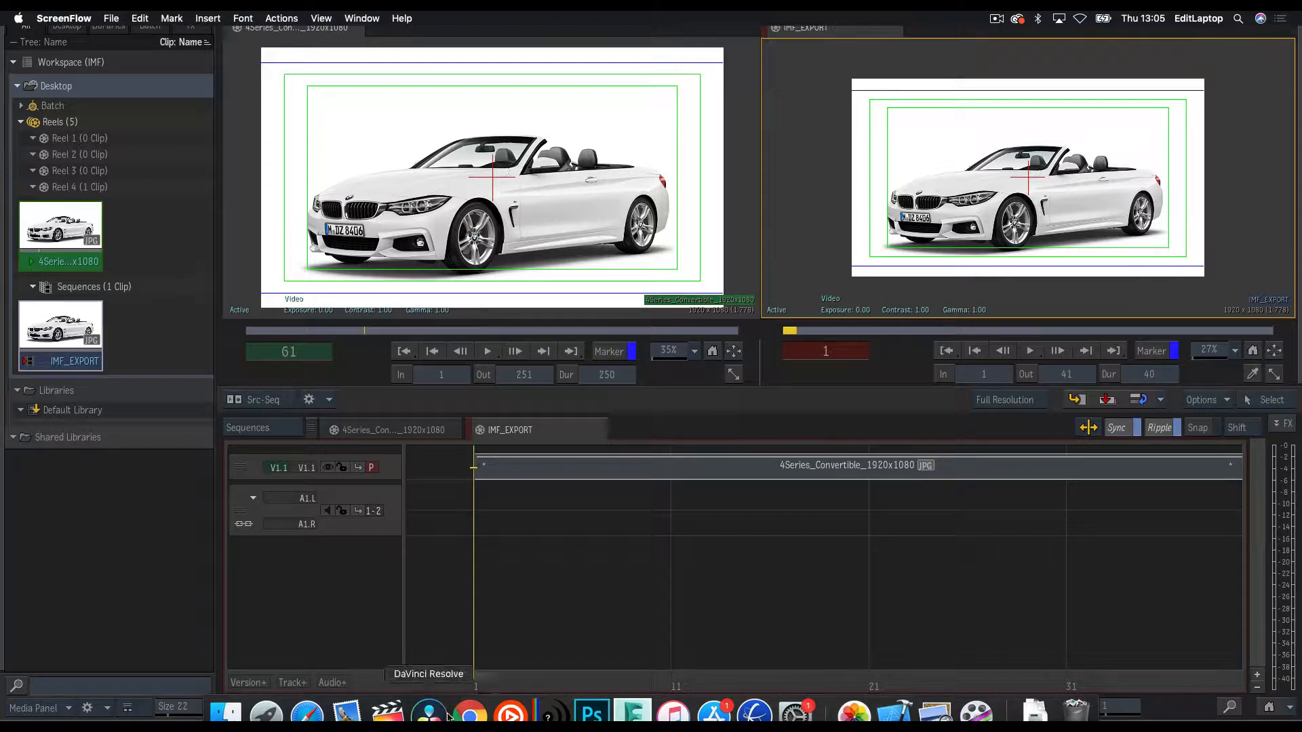
- Switch to Chrome to view the Exporting IMF Distribution Packages video page and the easyDCP Flame Plugin page, and return to Flame
left_click(470, 712)
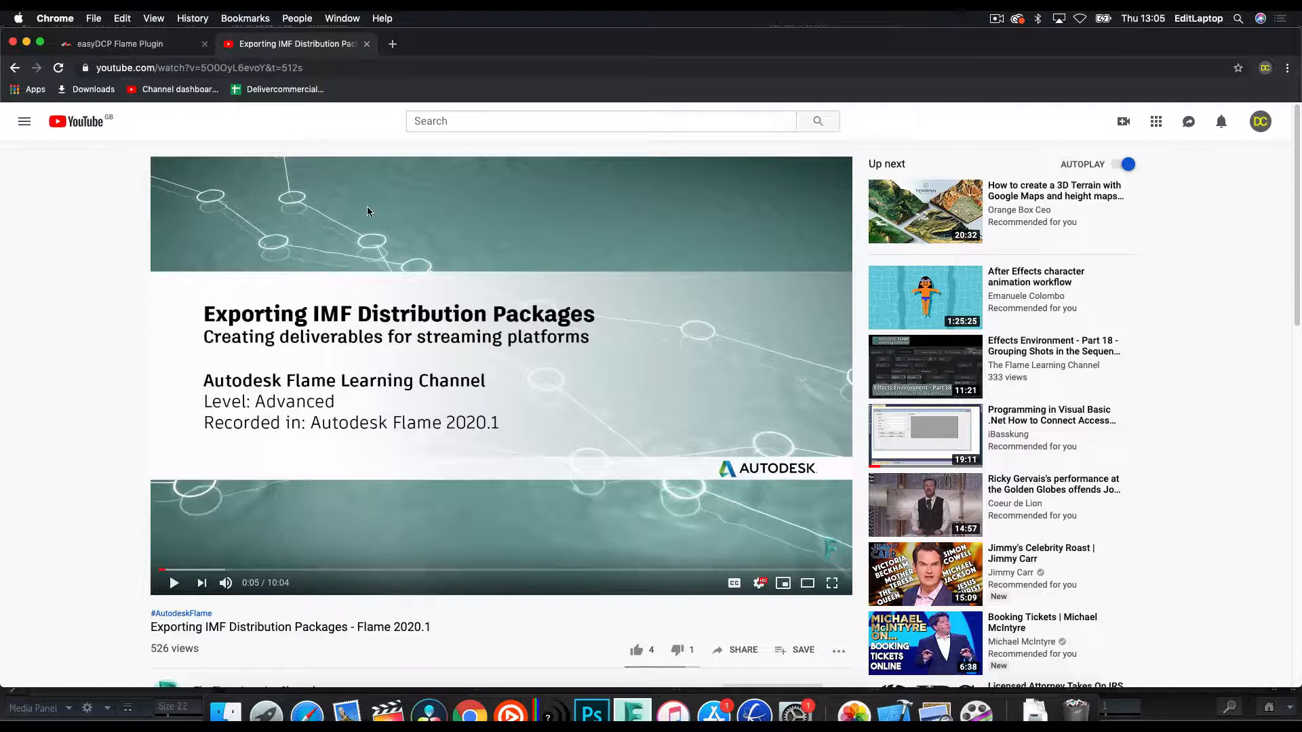
left_click(126, 46)
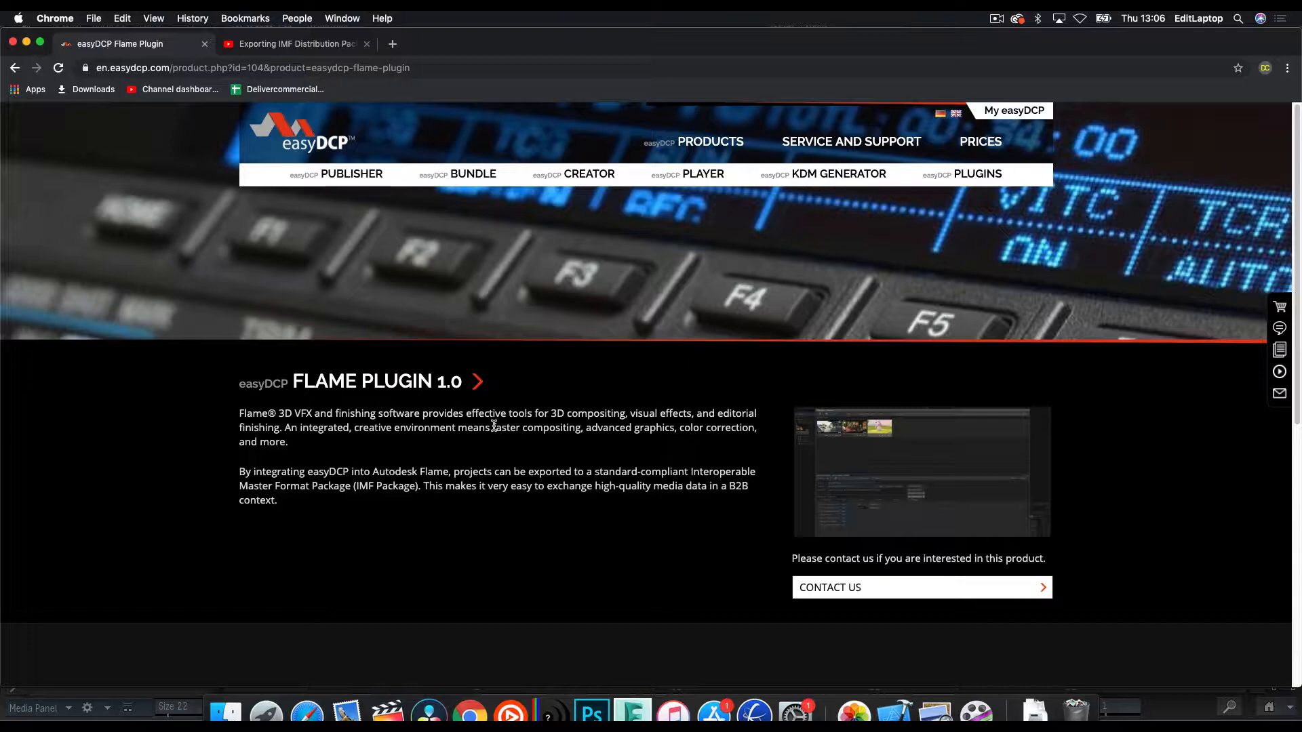
key("super+Tab")
key("super+Tab")
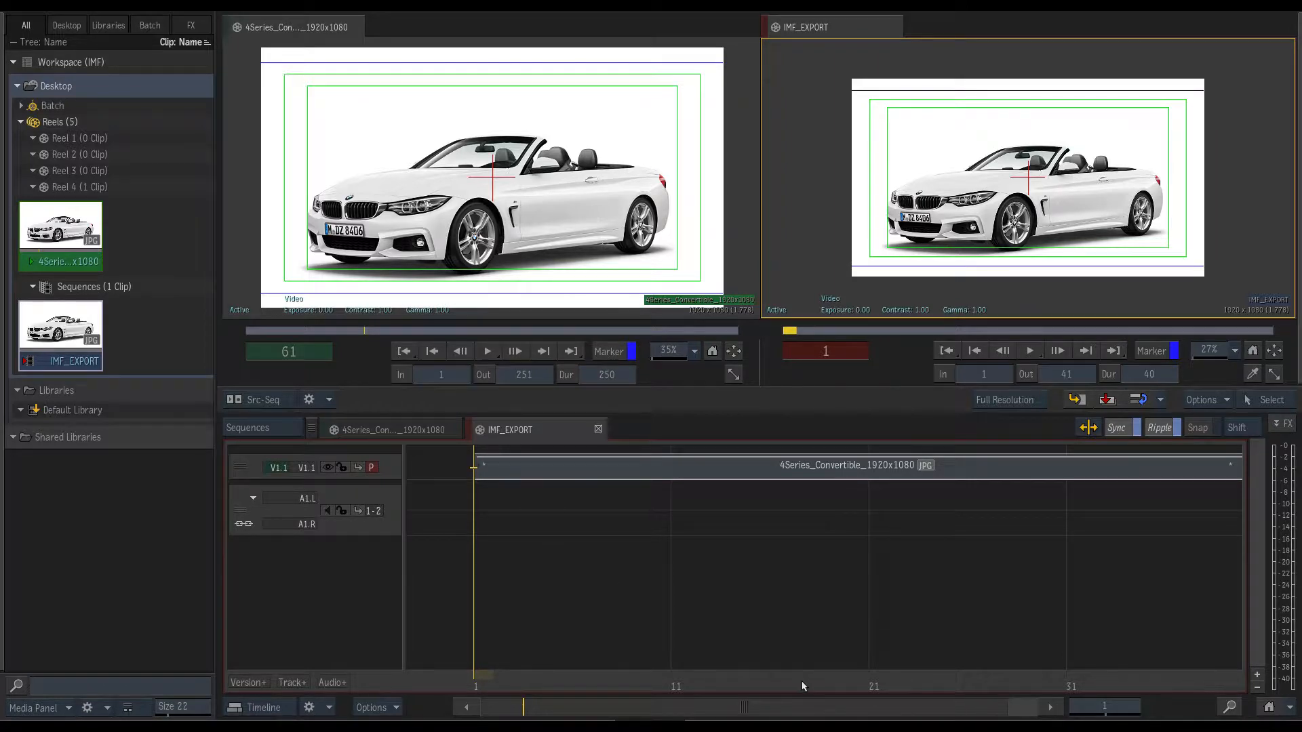
- Open the media export for the IMF_EXPORT sequence with Distribution Package as the export type
left_click_drag(802, 683, 750, 686)
right_click(65, 347)
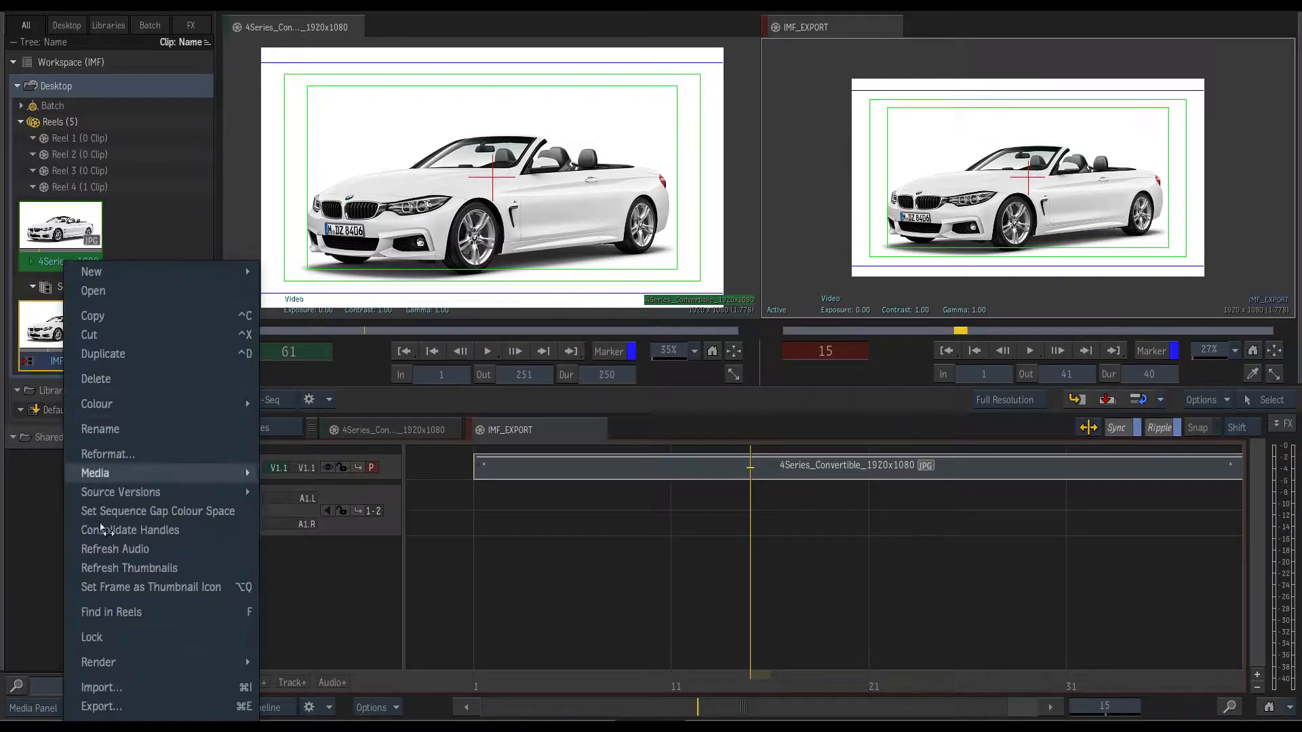
left_click(166, 706)
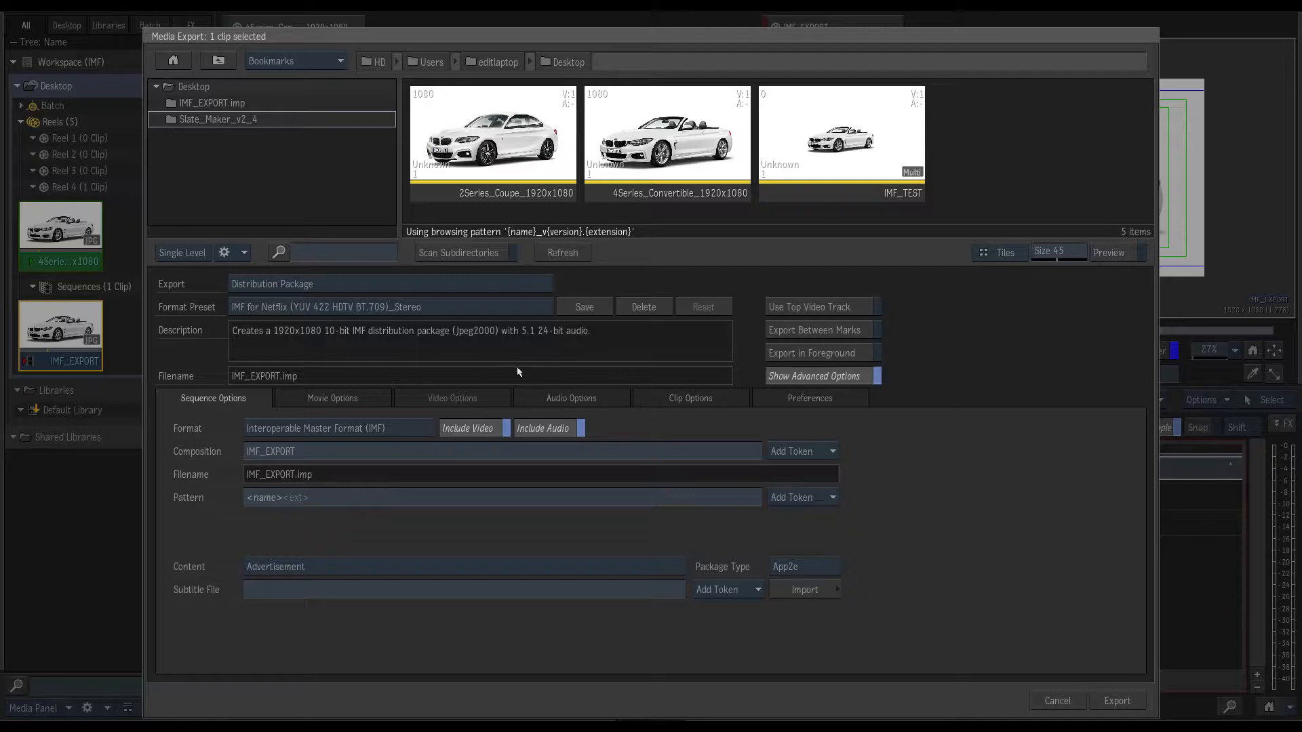
left_click(352, 284)
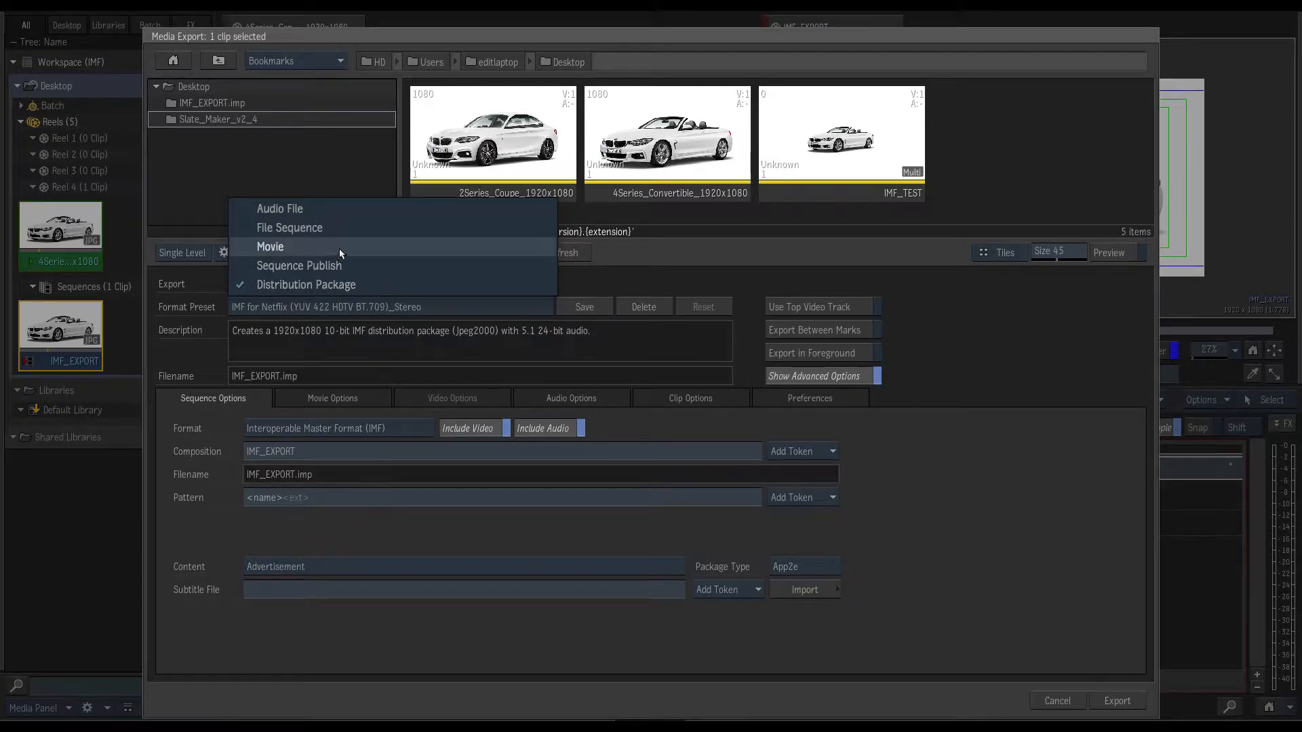
left_click(413, 282)
- Load the Autodesk format preset IMF for Netflix (YUV 422 HDTV BT.709)
left_click(308, 306)
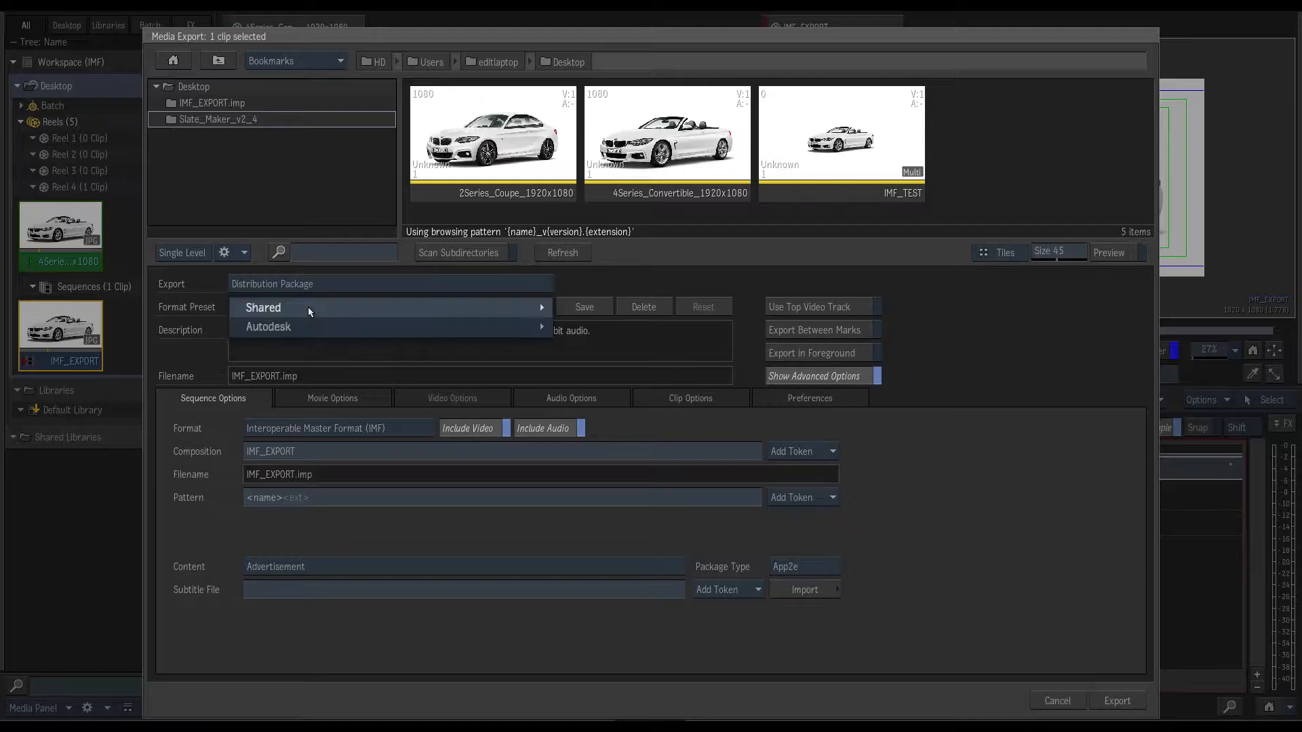
mouse_move(300, 327)
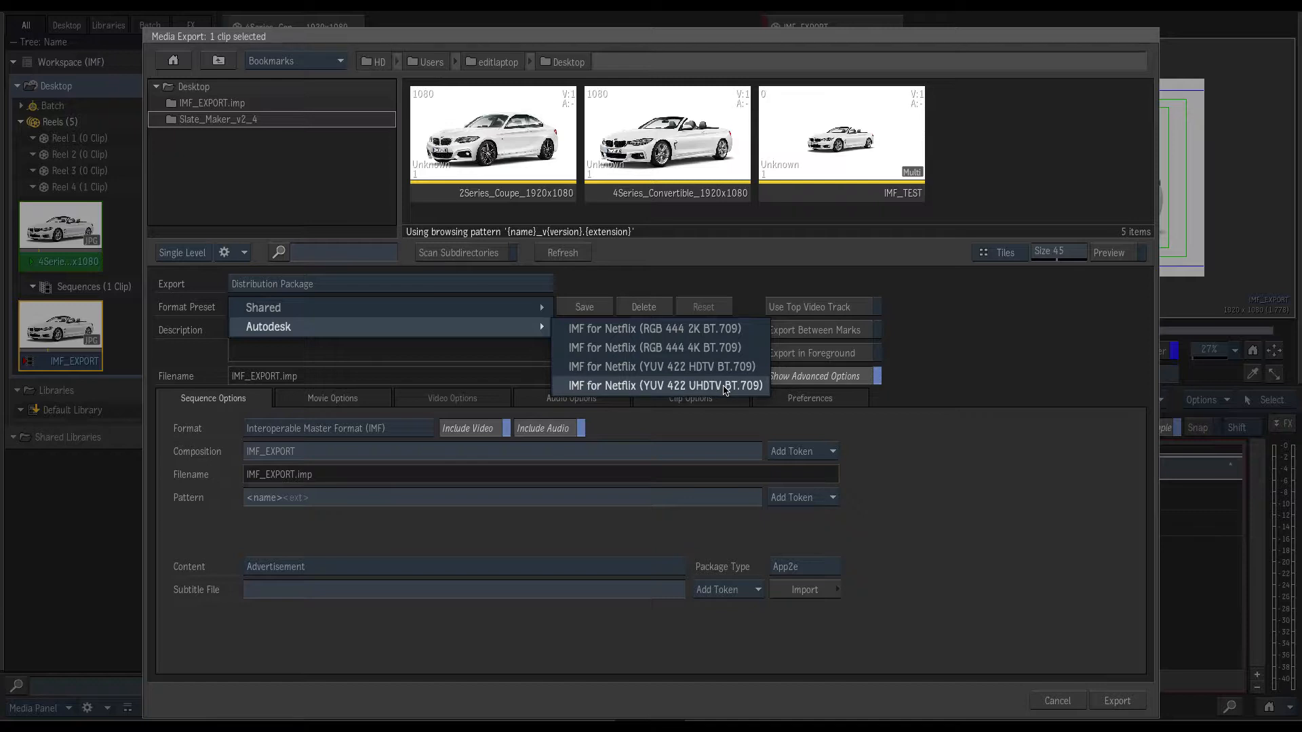
left_click(725, 368)
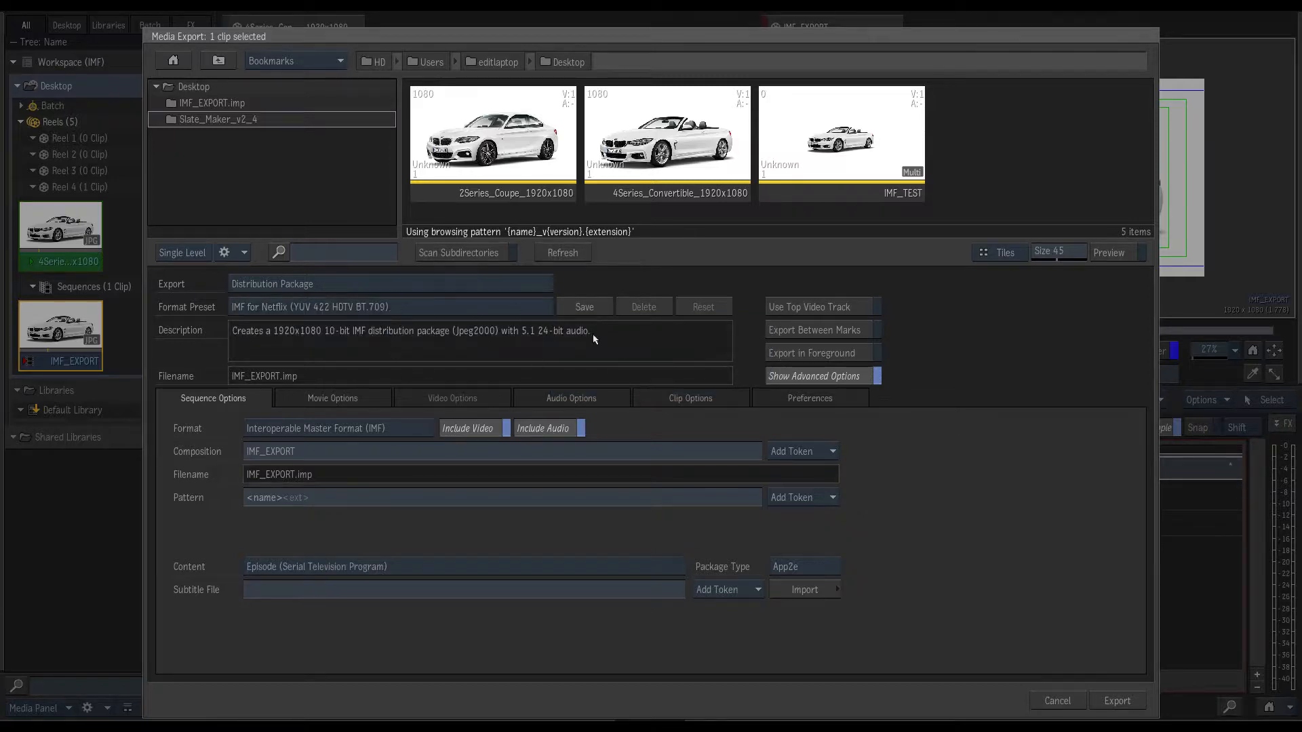
- Switch the movie's Jpeg 2000 compression to Lossy with a bit rate of 100 MBits/s
left_click(341, 398)
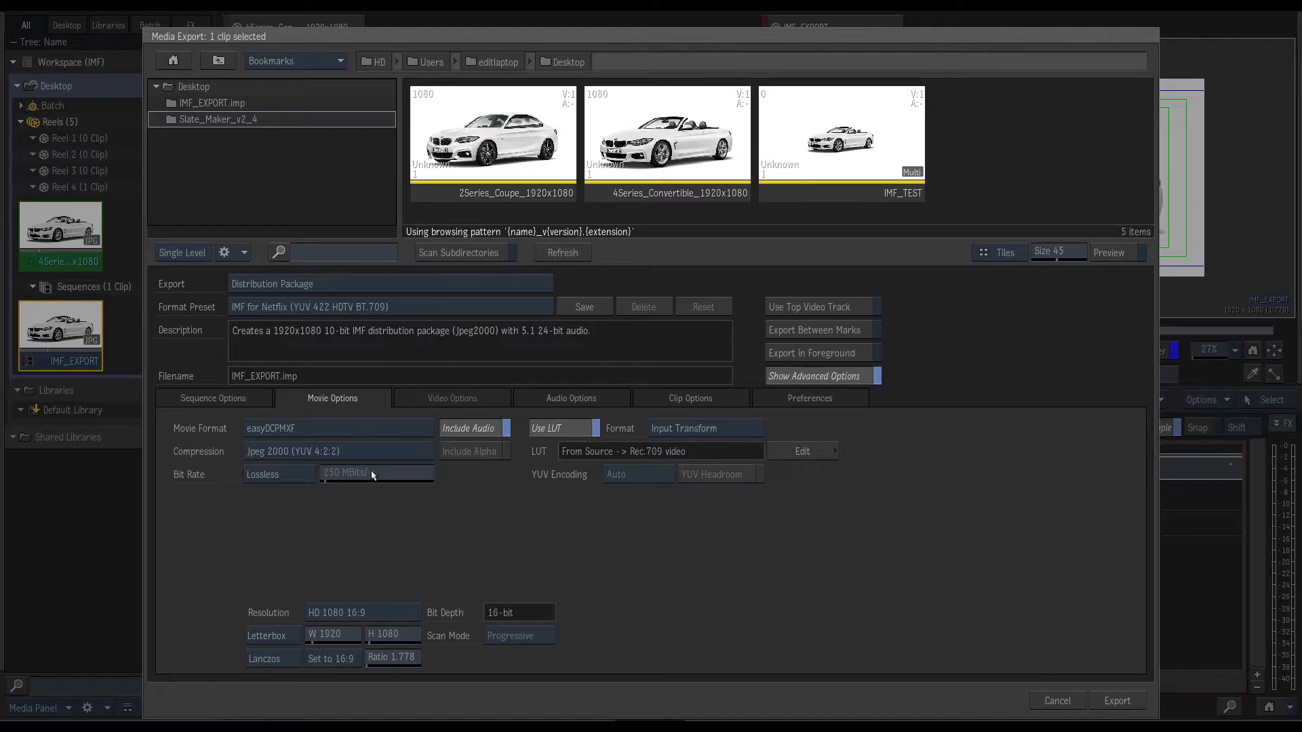
left_click(284, 475)
left_click(297, 496)
left_click(349, 473)
left_click(333, 428)
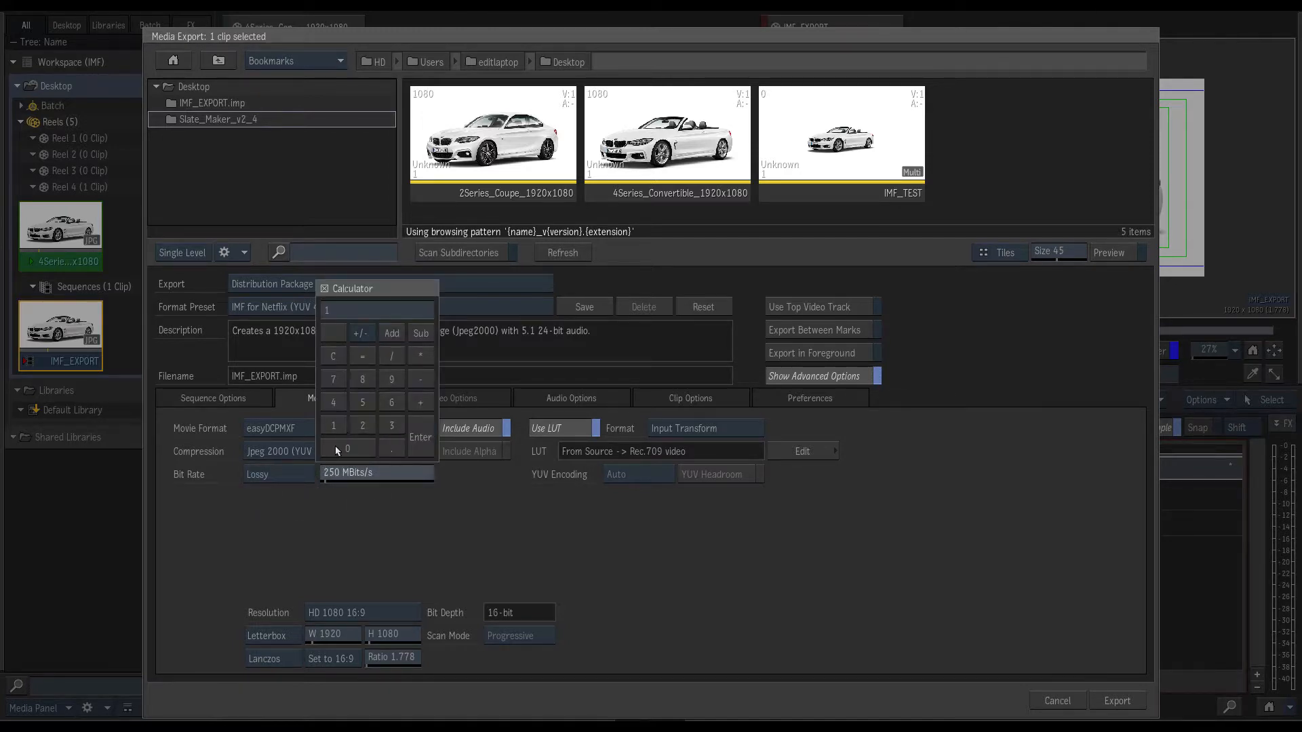
left_click(428, 446)
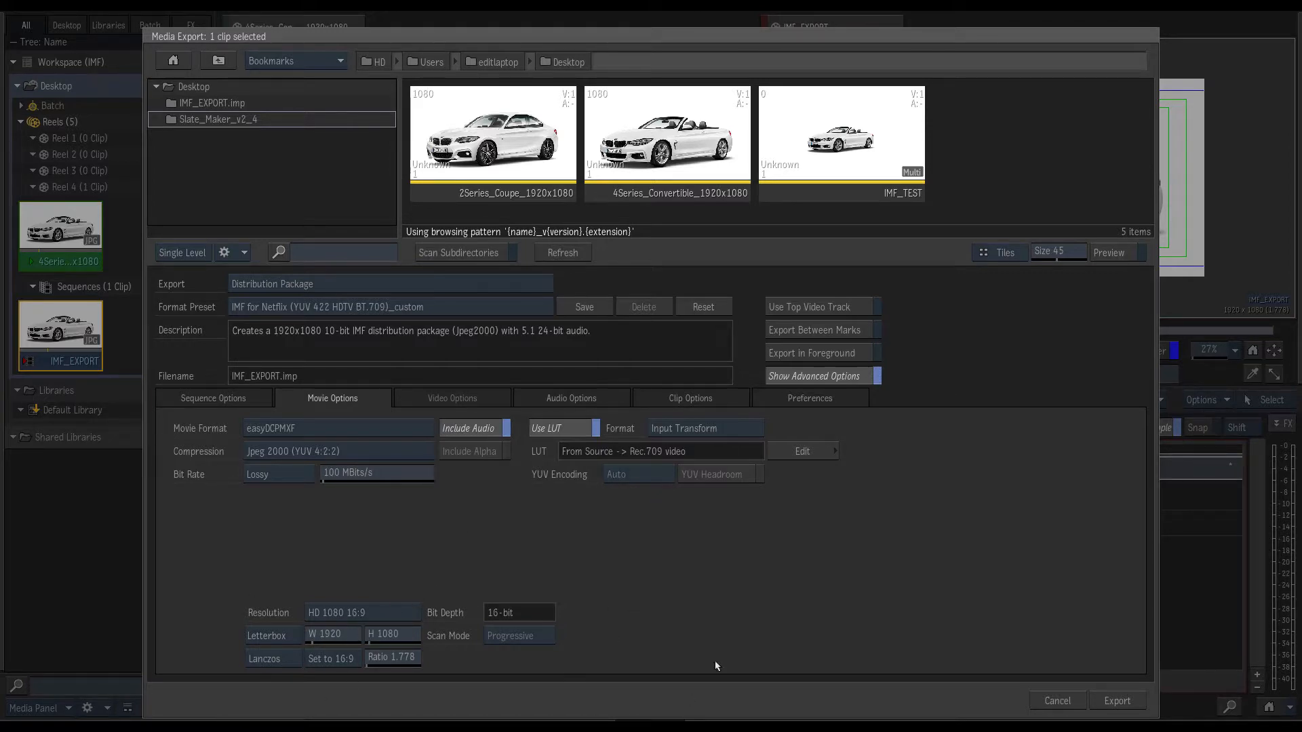
- Check the clip options and the easyDCP licence preferences, and set the package's content type to Advertisement
left_click(690, 398)
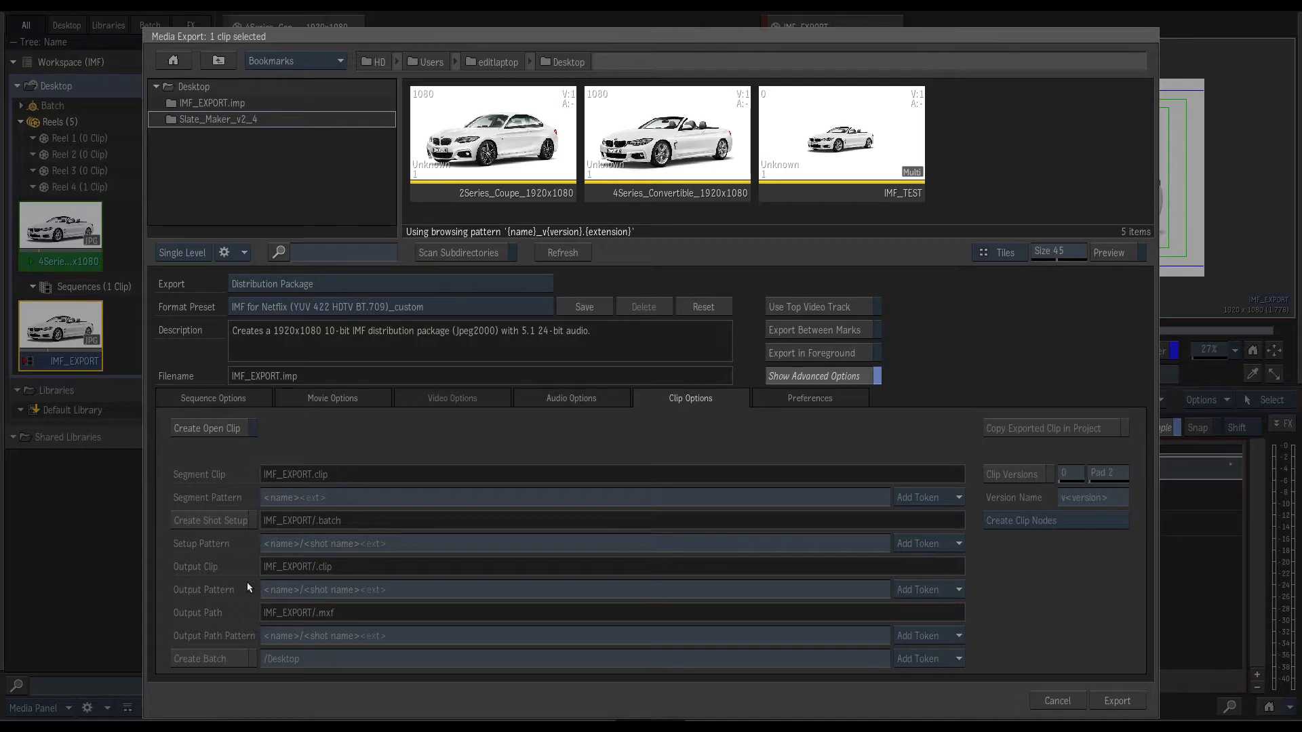
left_click(770, 400)
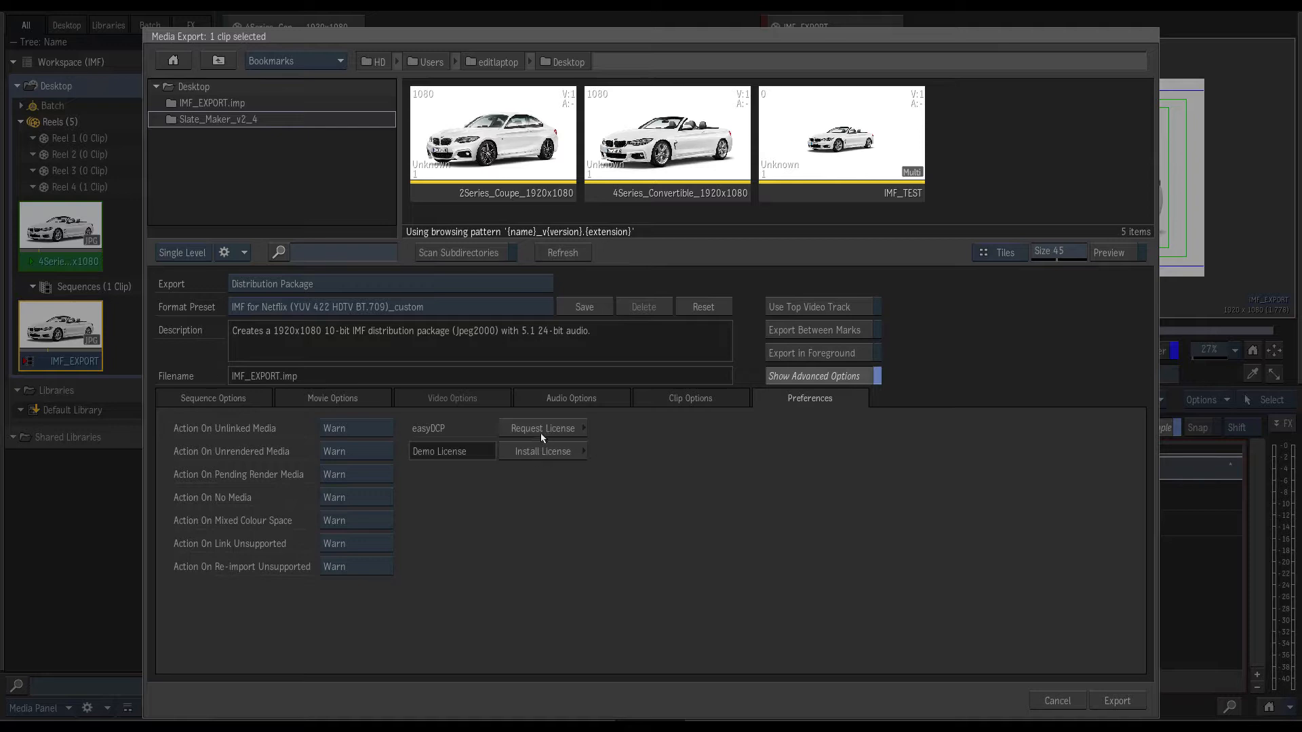
left_click(222, 394)
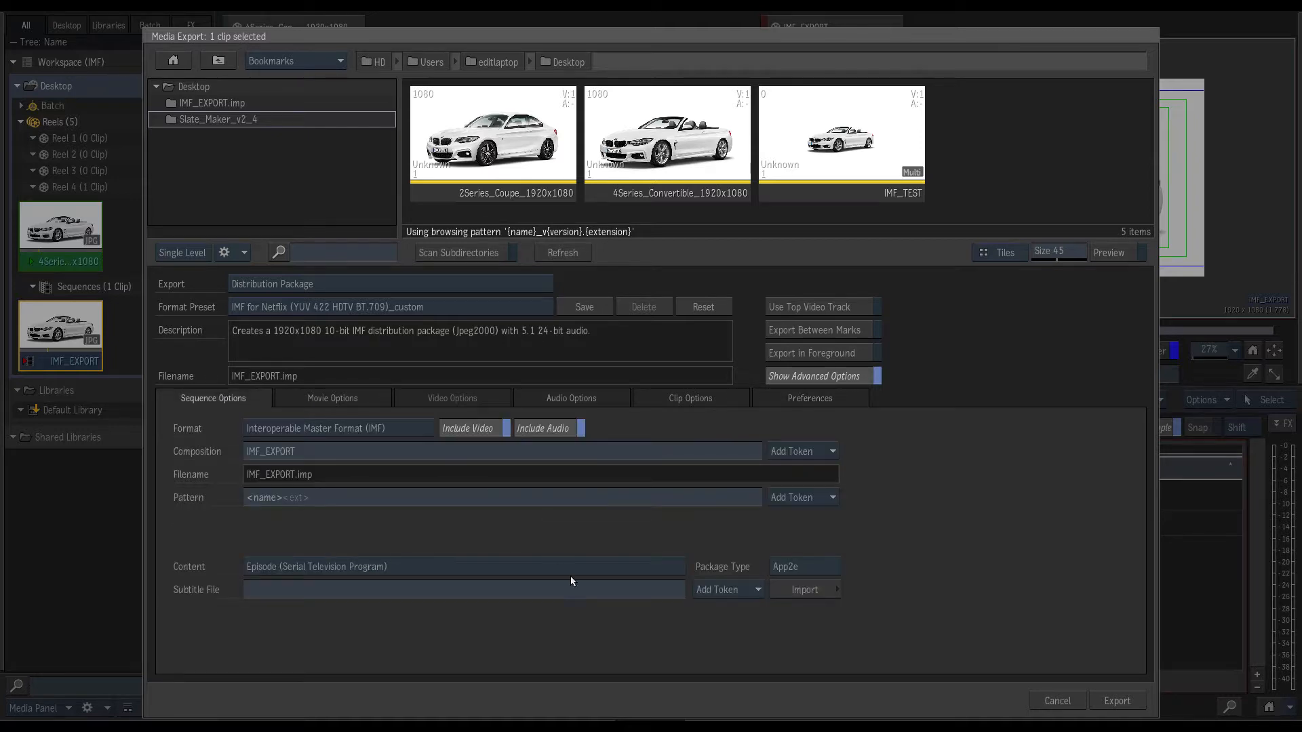
left_click(342, 567)
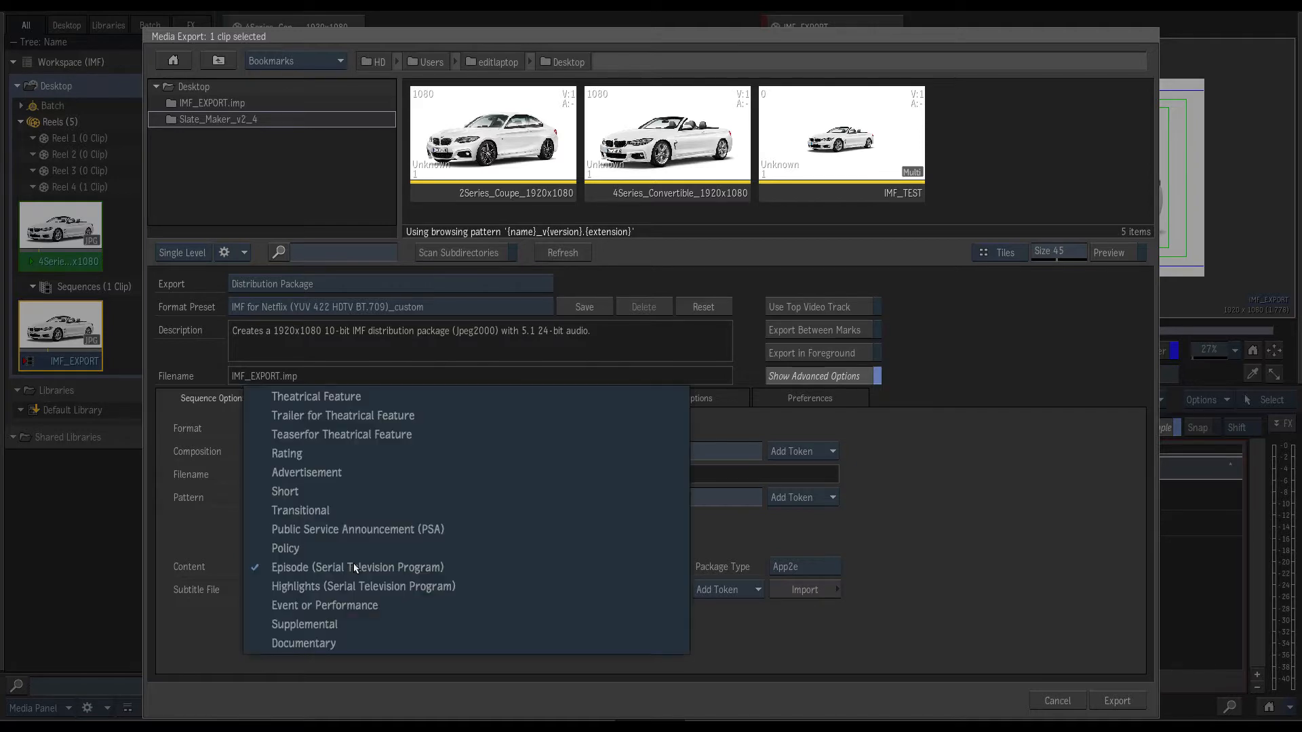
left_click(398, 469)
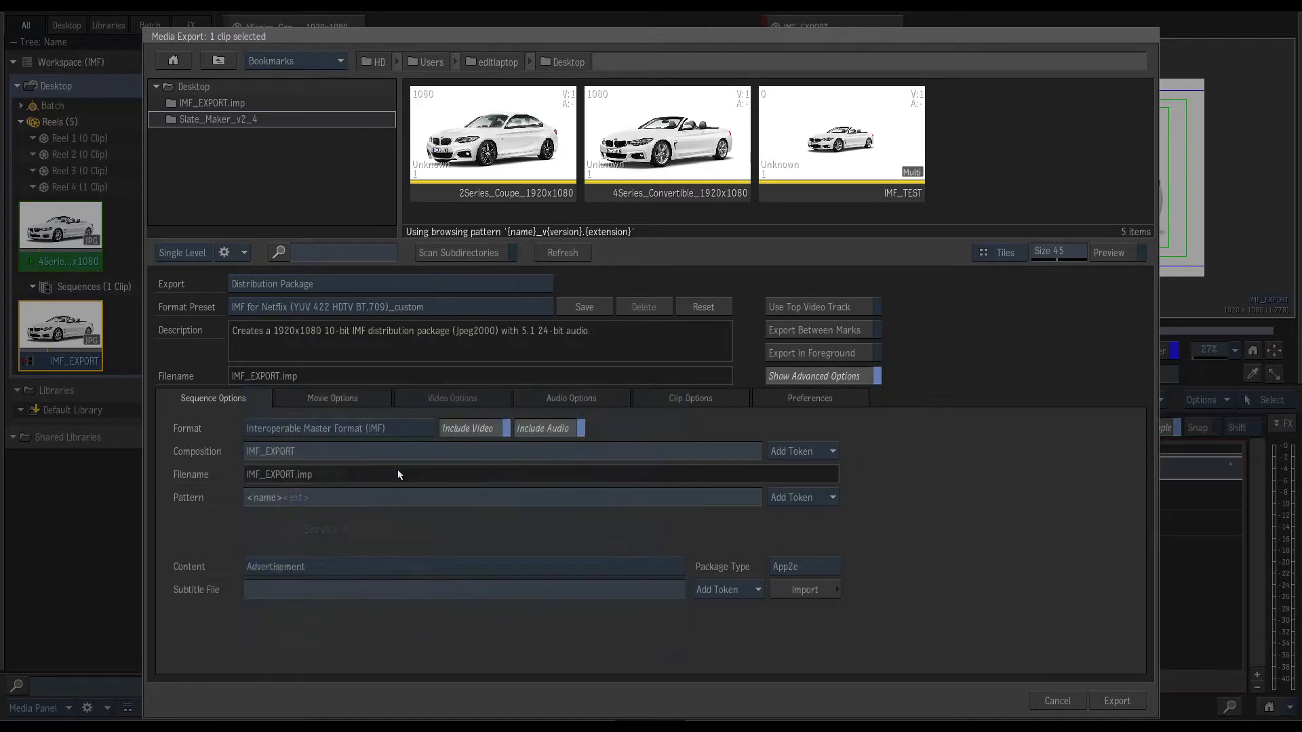
left_click(317, 588)
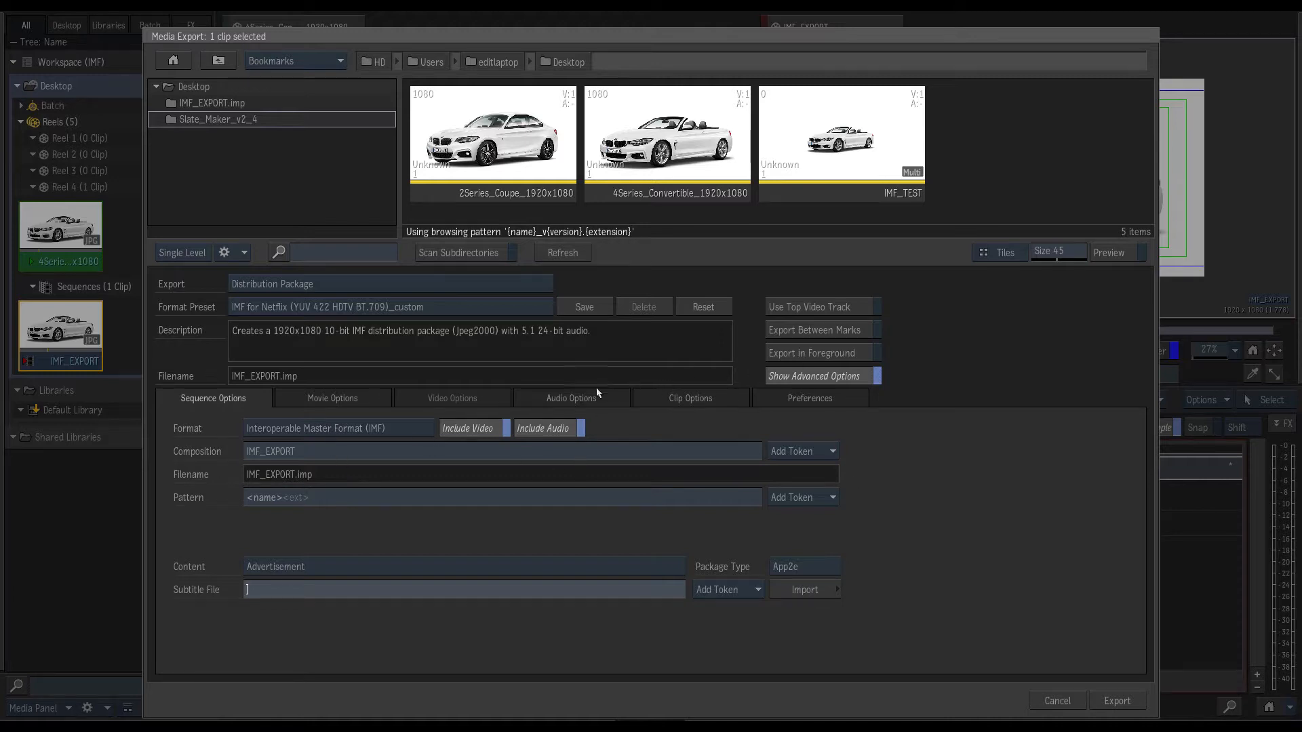
- Turn off the LUT for the movie output and export the IMF package to the Desktop folder
left_click(364, 401)
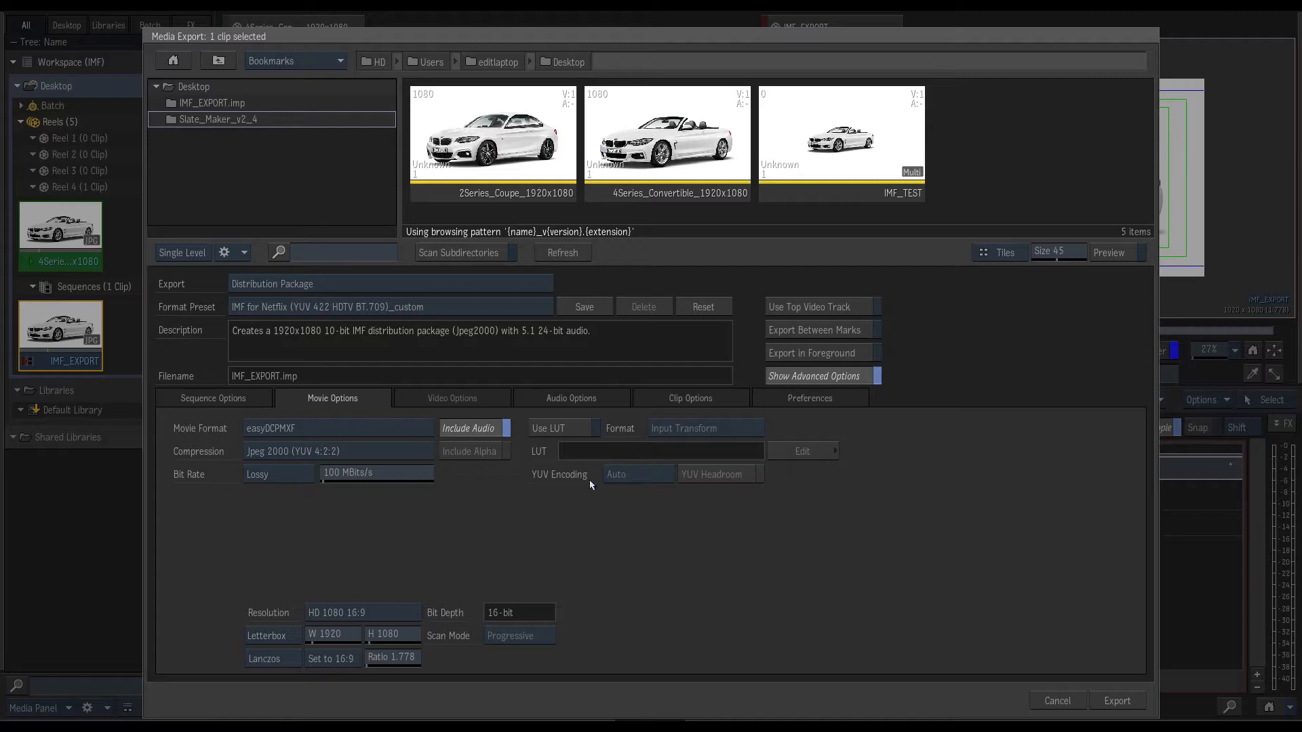
left_click(1105, 703)
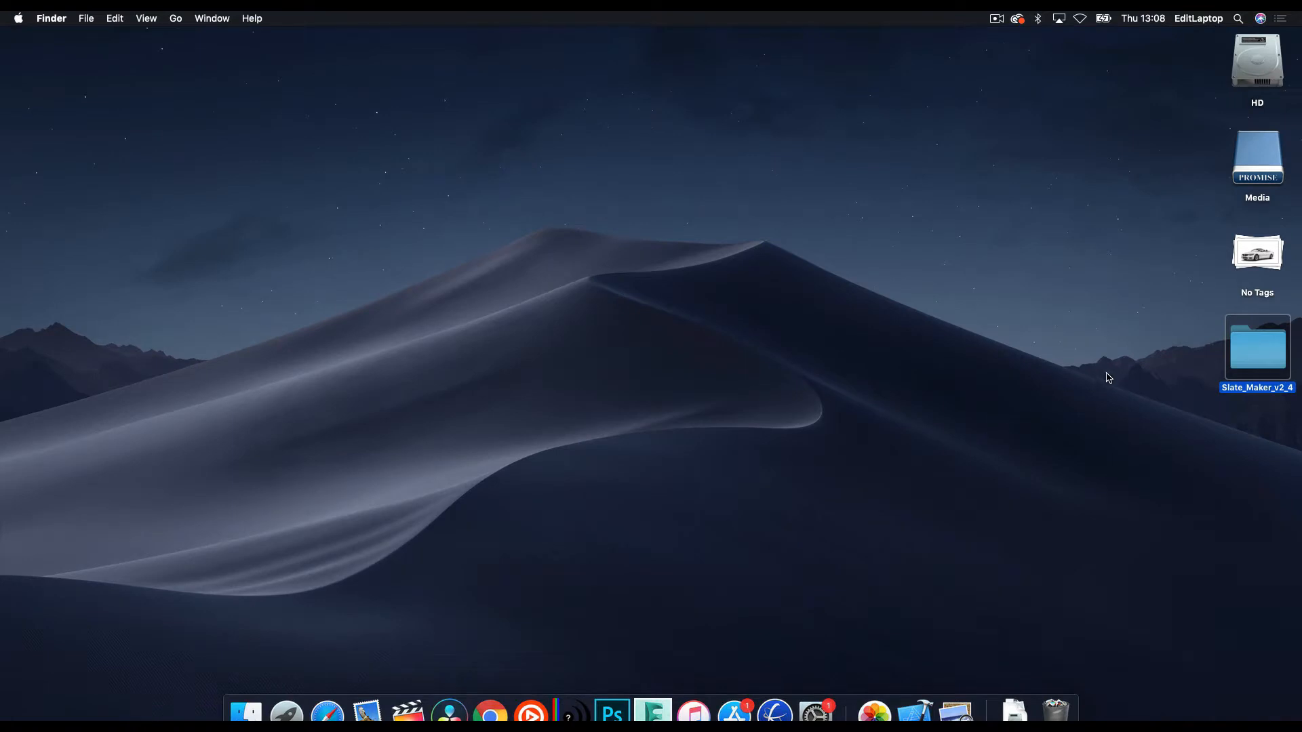
- Open the exported IMF_EXPORT.imp folder in Finder and widen the column to show the full file names
left_click(1144, 410)
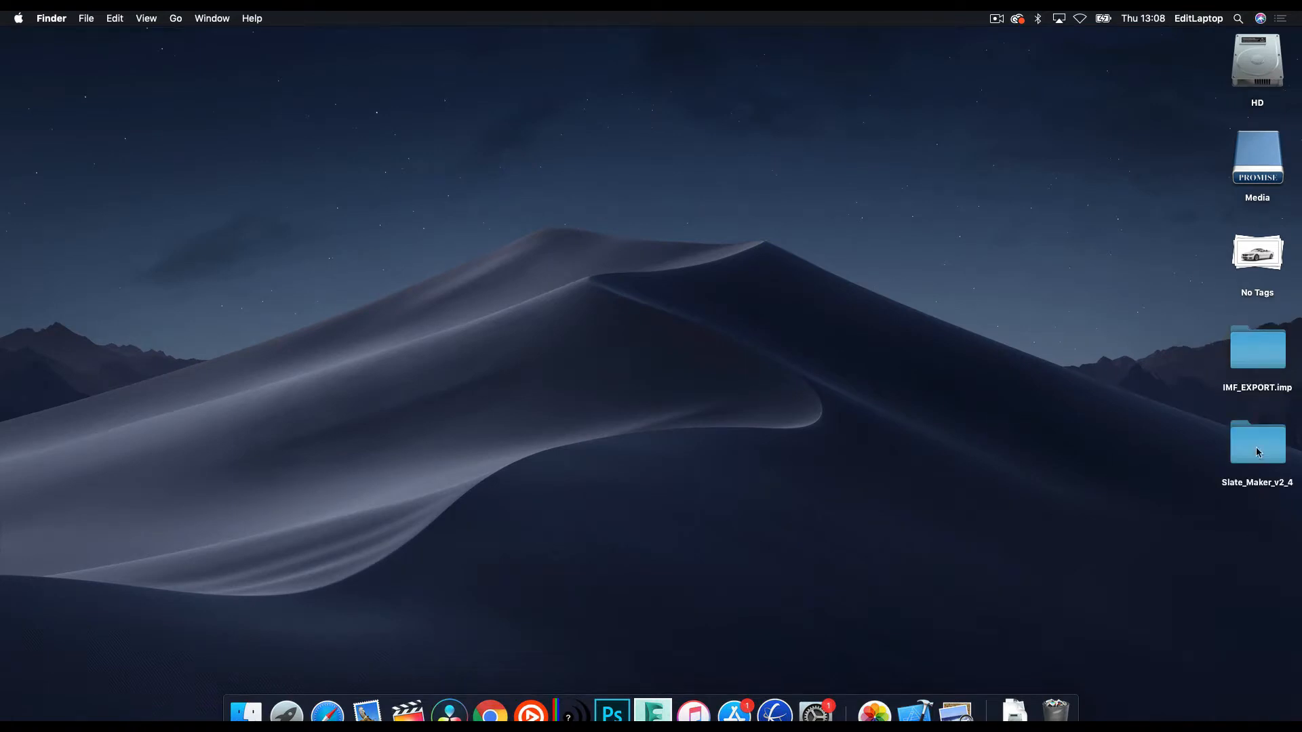
left_click(1263, 349)
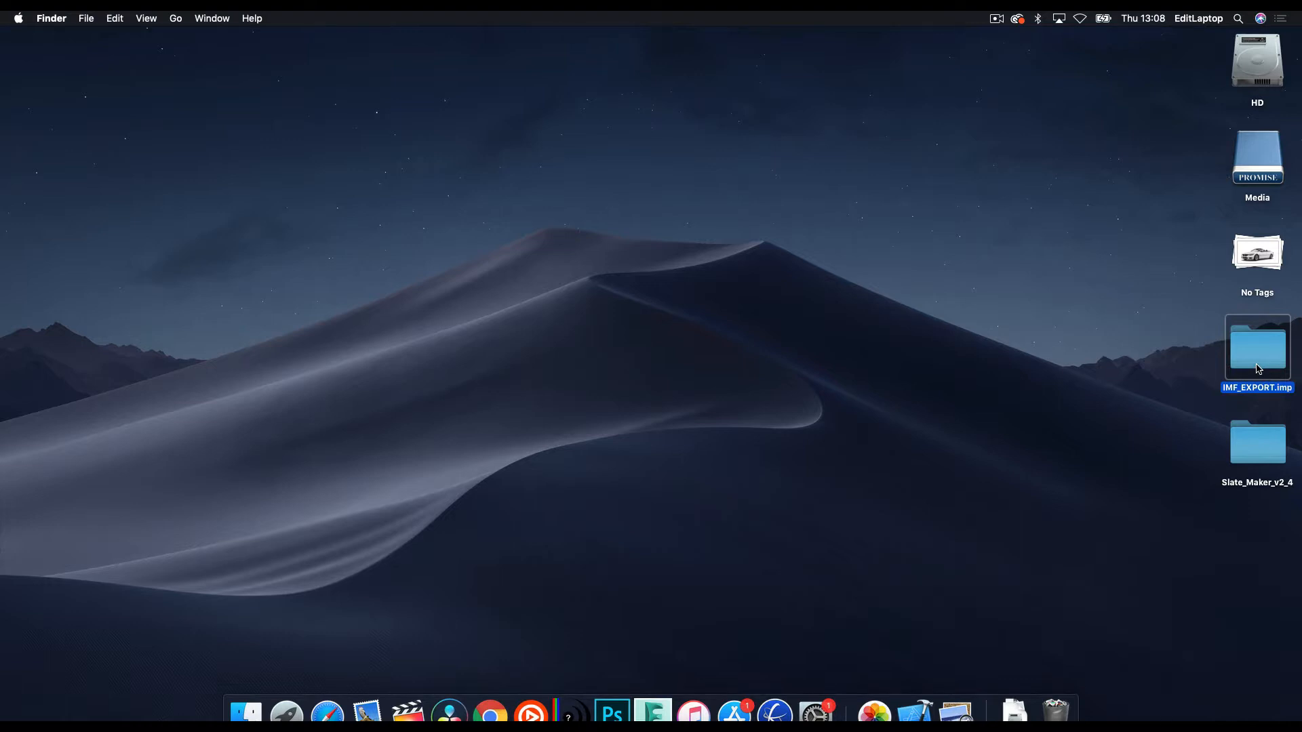
double_click(1258, 369)
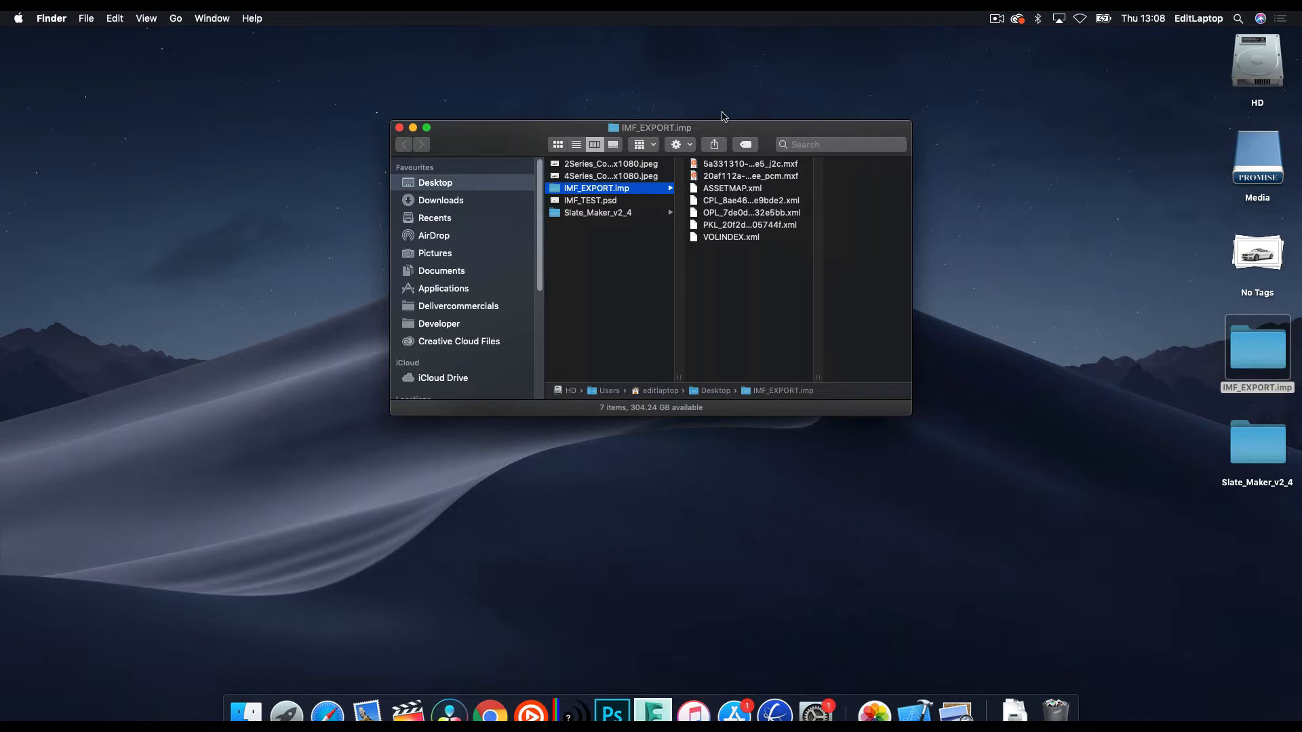
double_click(817, 377)
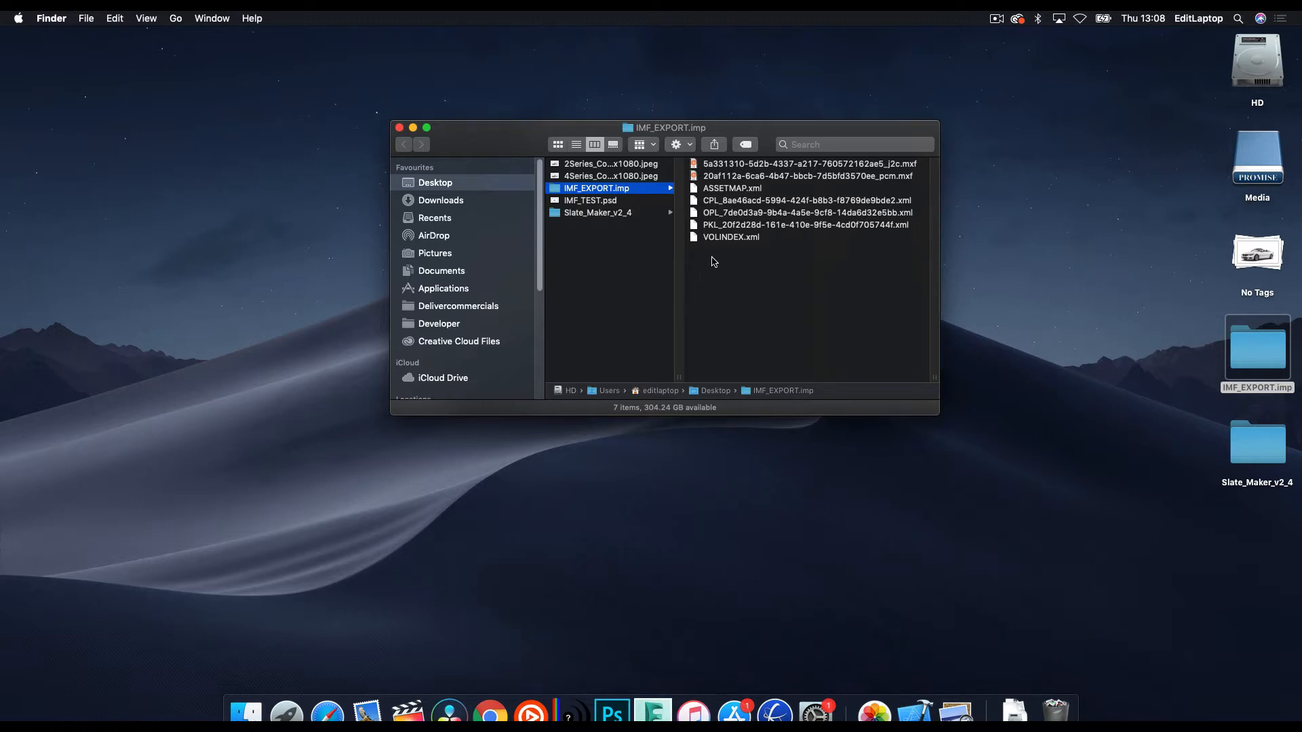
- Open the package's OPL and CPL XML files in Xcode and move the overlapping window aside
left_click(778, 211)
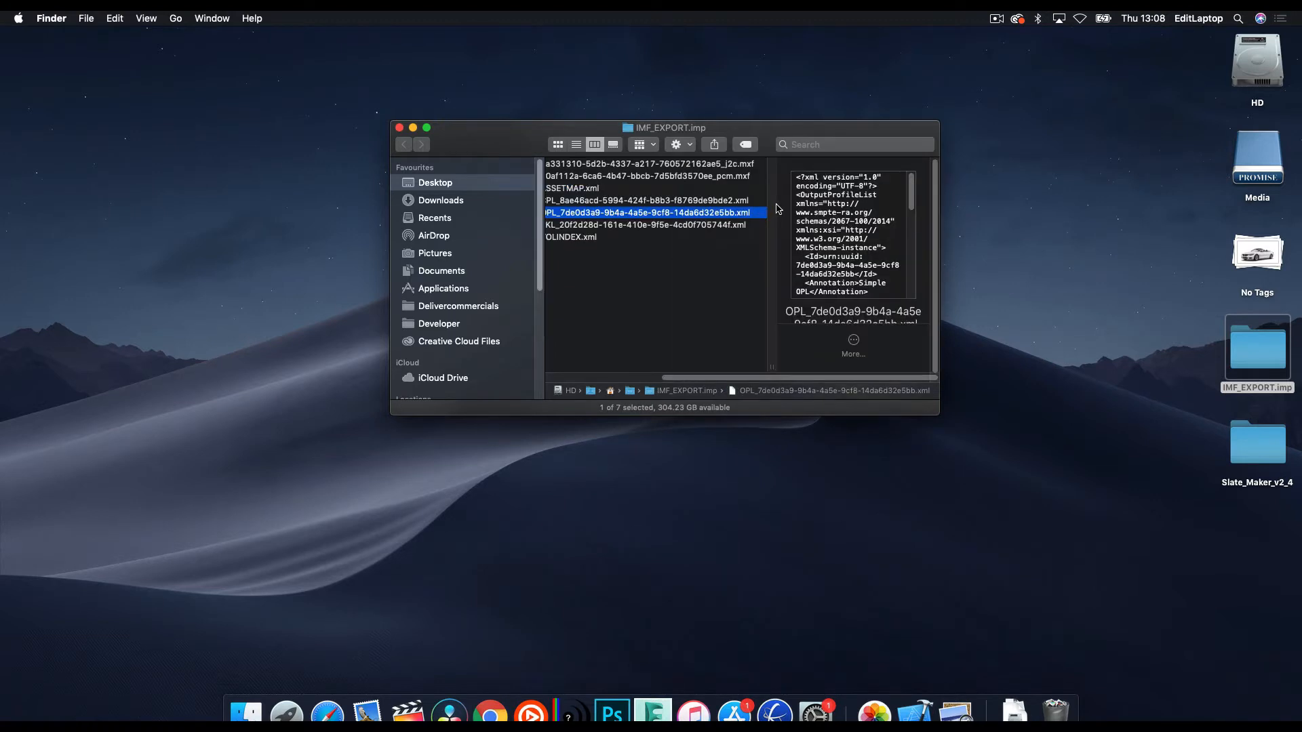
double_click(686, 211)
left_click(691, 202)
double_click(691, 201)
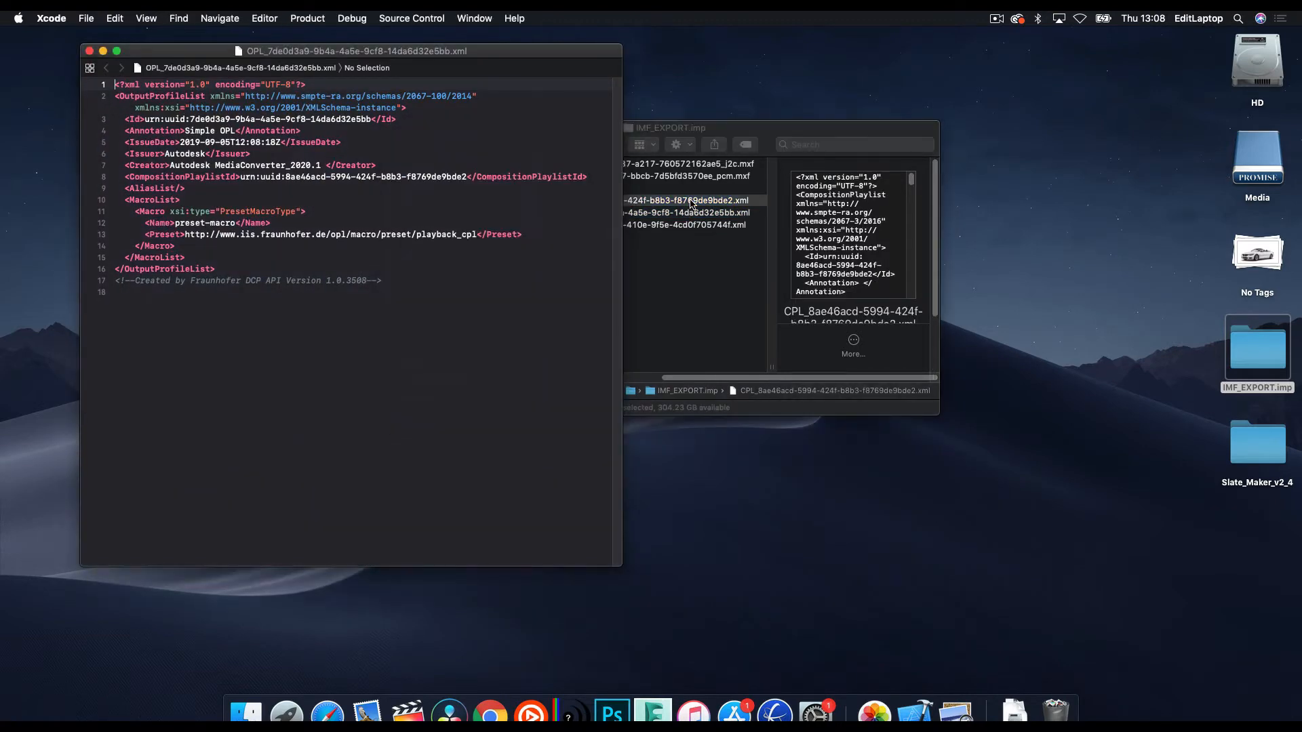
left_click_drag(424, 54, 758, 60)
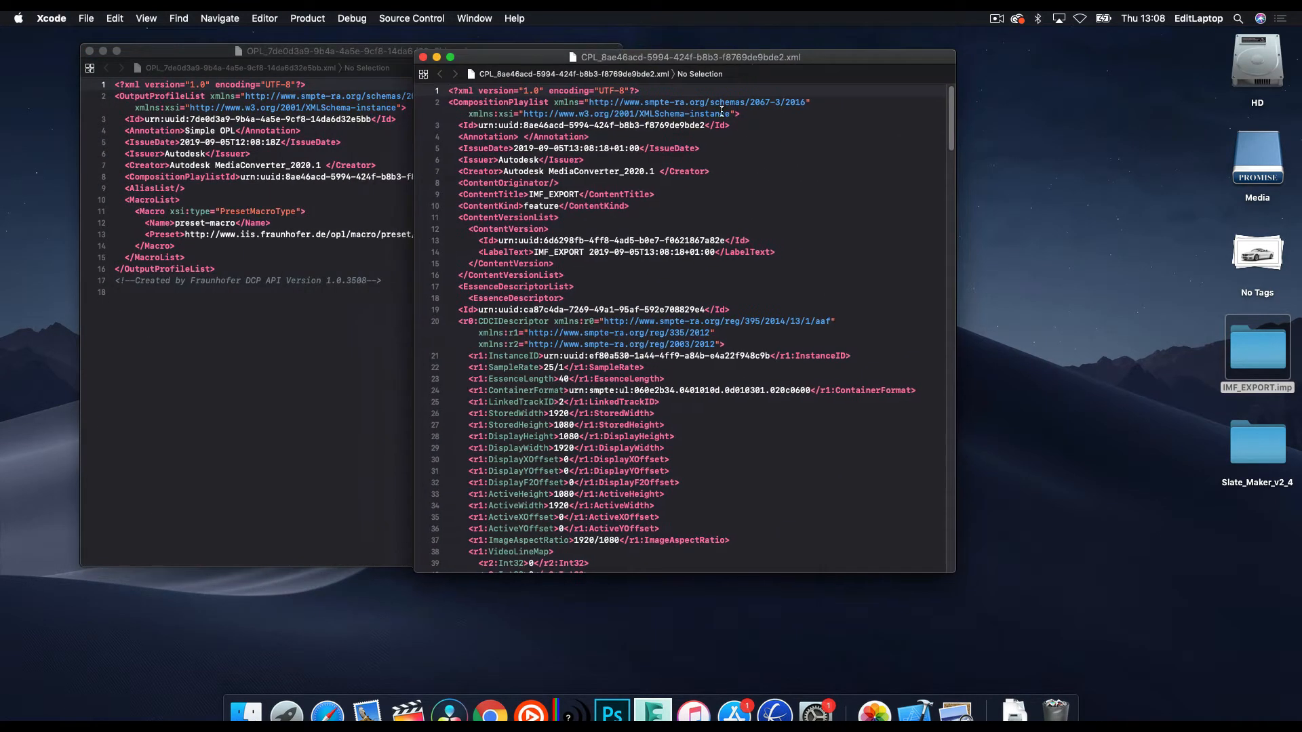
- Examine the Annotation, Issuer, Creator and LabelText entries in the CPL XML file
left_click_drag(725, 171, 393, 174)
left_click_drag(614, 161, 359, 155)
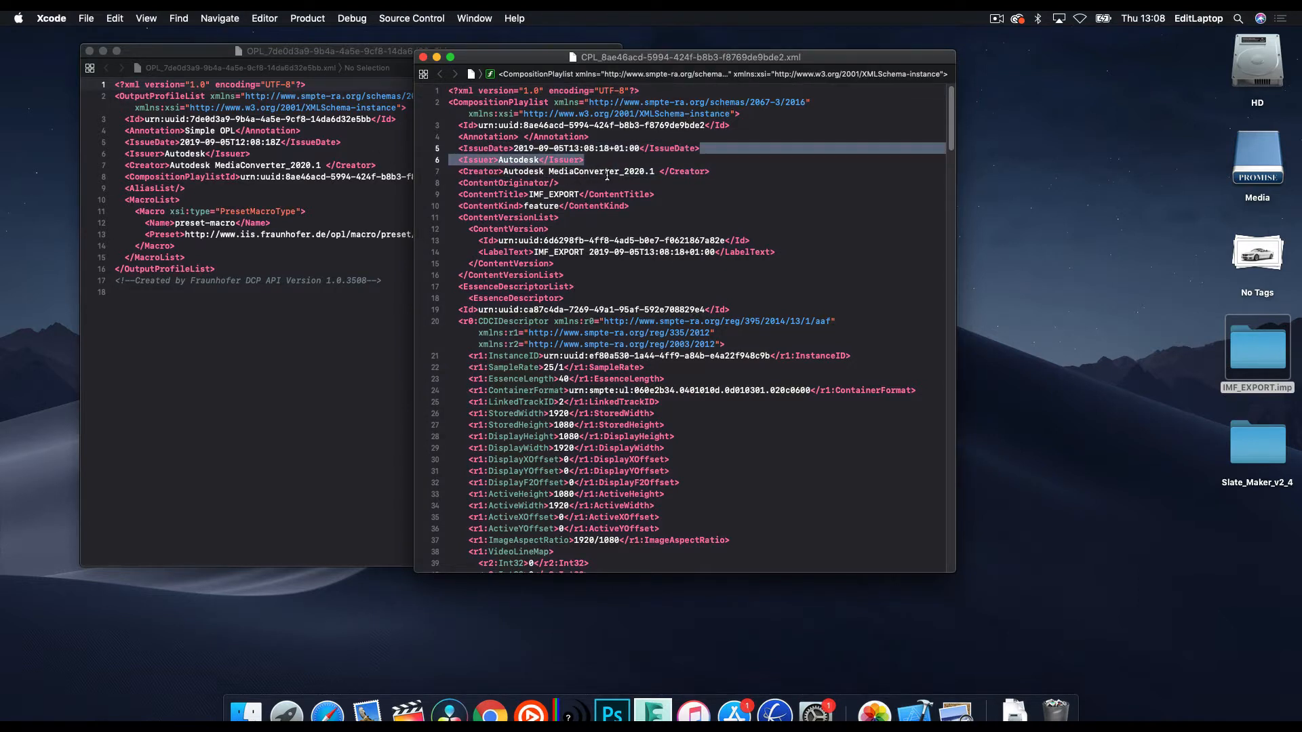
double_click(515, 171)
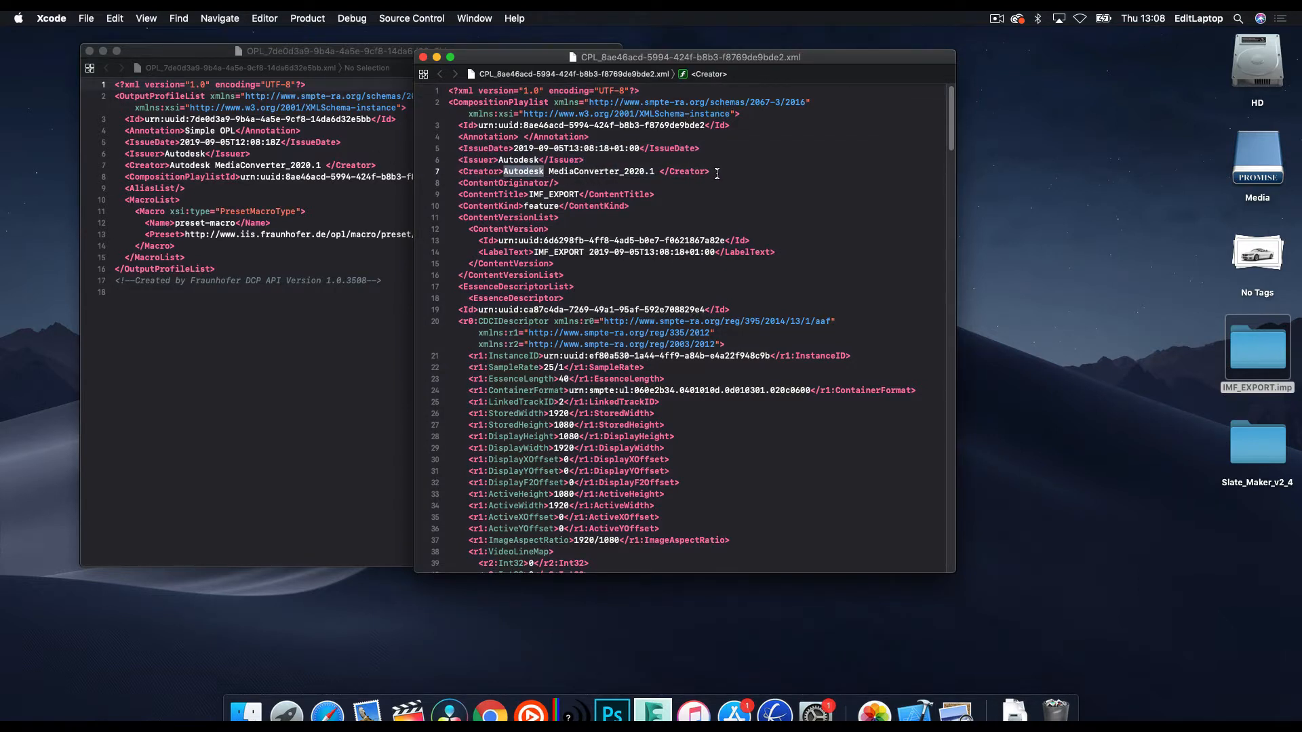
left_click_drag(717, 174, 440, 177)
left_click_drag(585, 161, 417, 163)
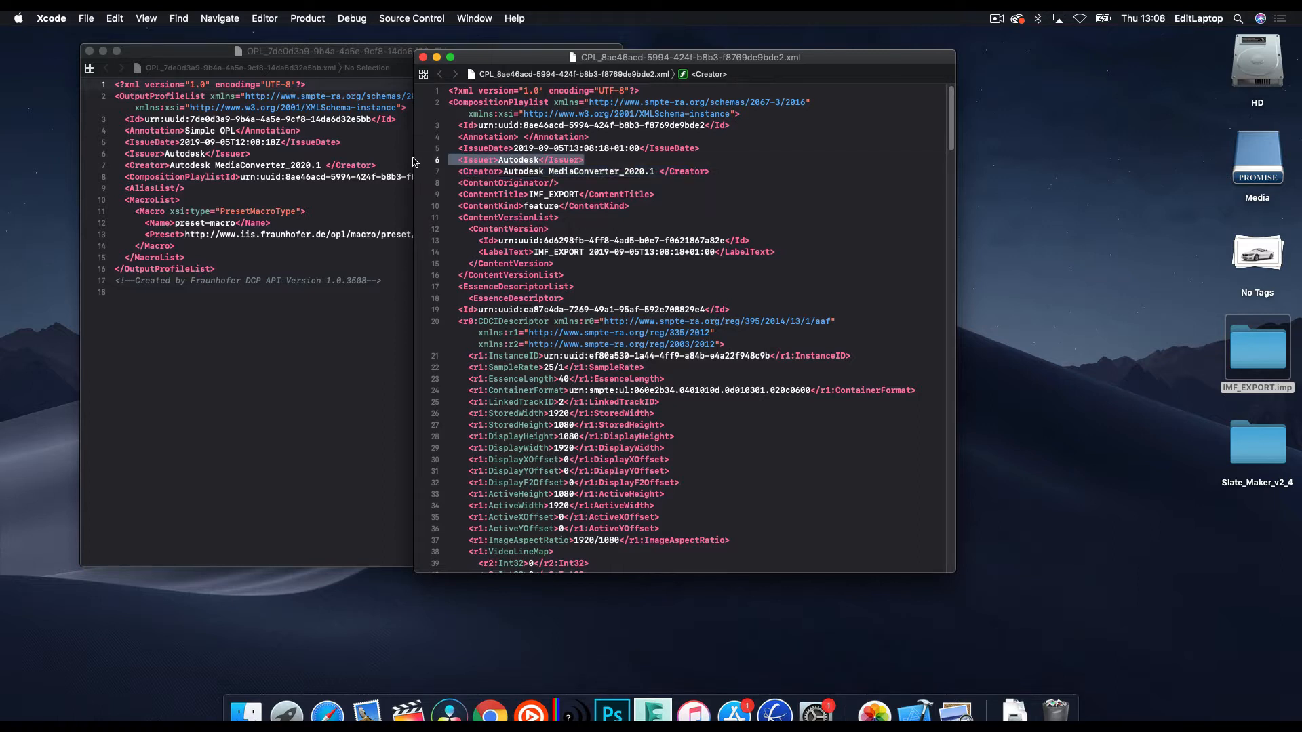
left_click(522, 138)
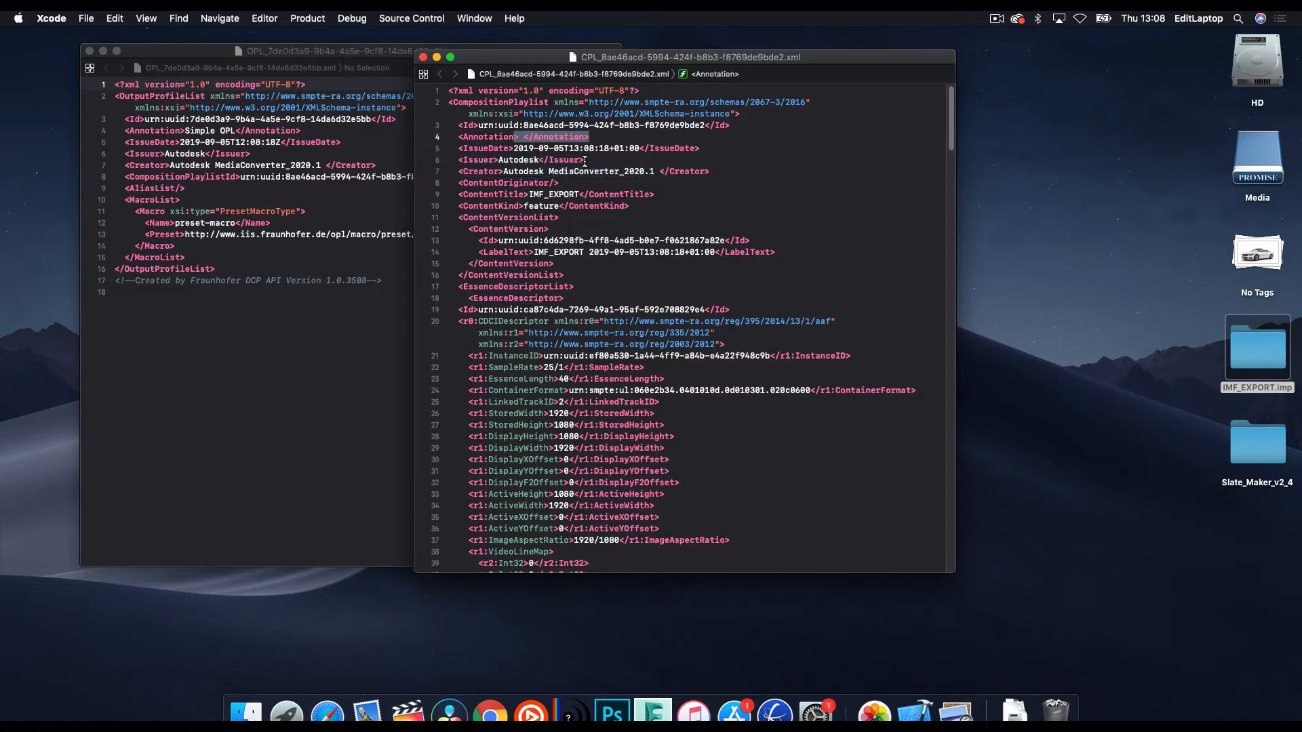
left_click(523, 170)
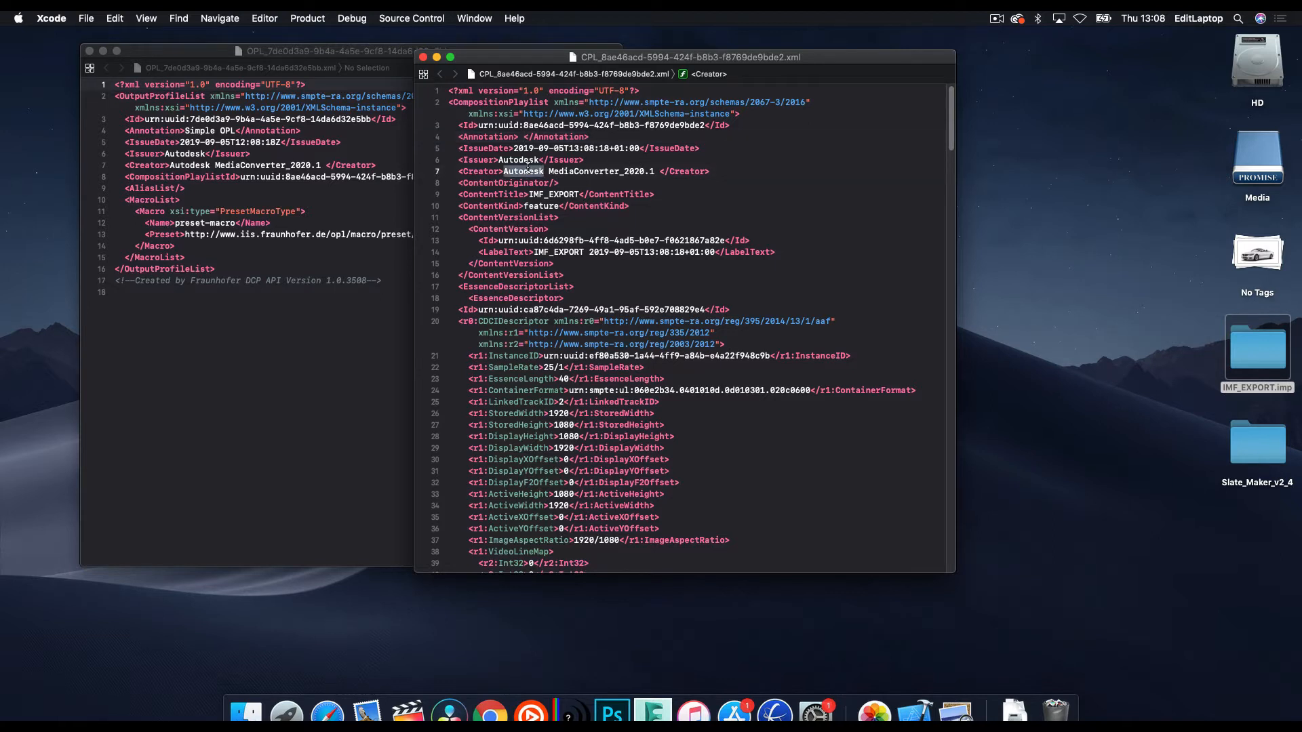
left_click_drag(519, 160, 596, 161)
left_click(707, 253)
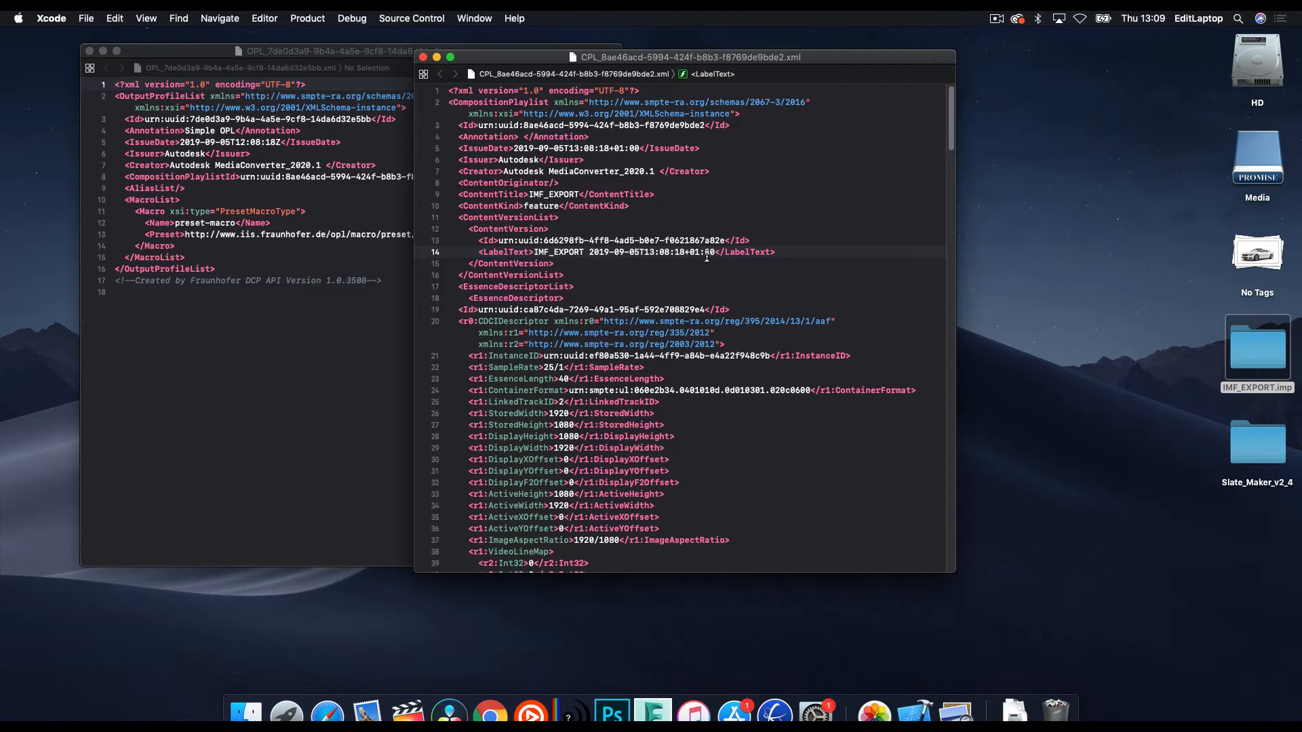
- Switch to Chrome and show the Exporting IMF Distribution Packages video page on YouTube
left_click(502, 710)
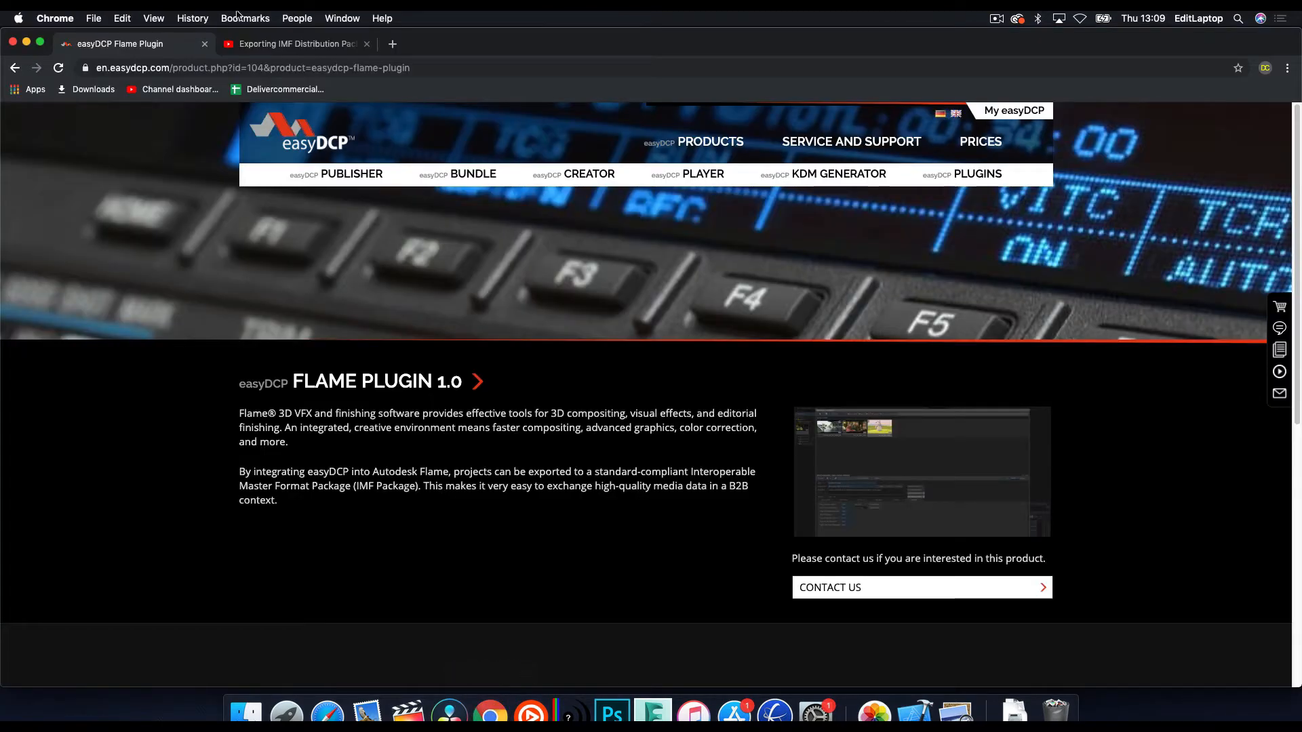
left_click(309, 49)
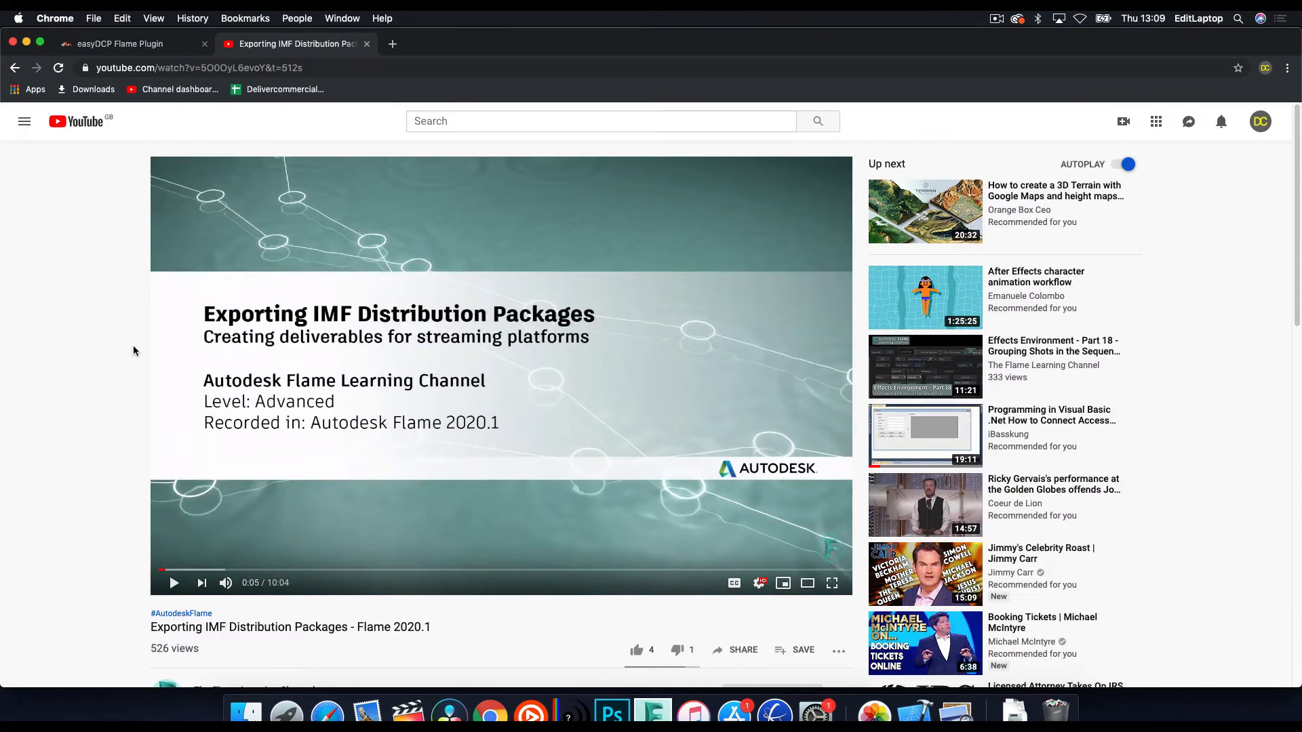